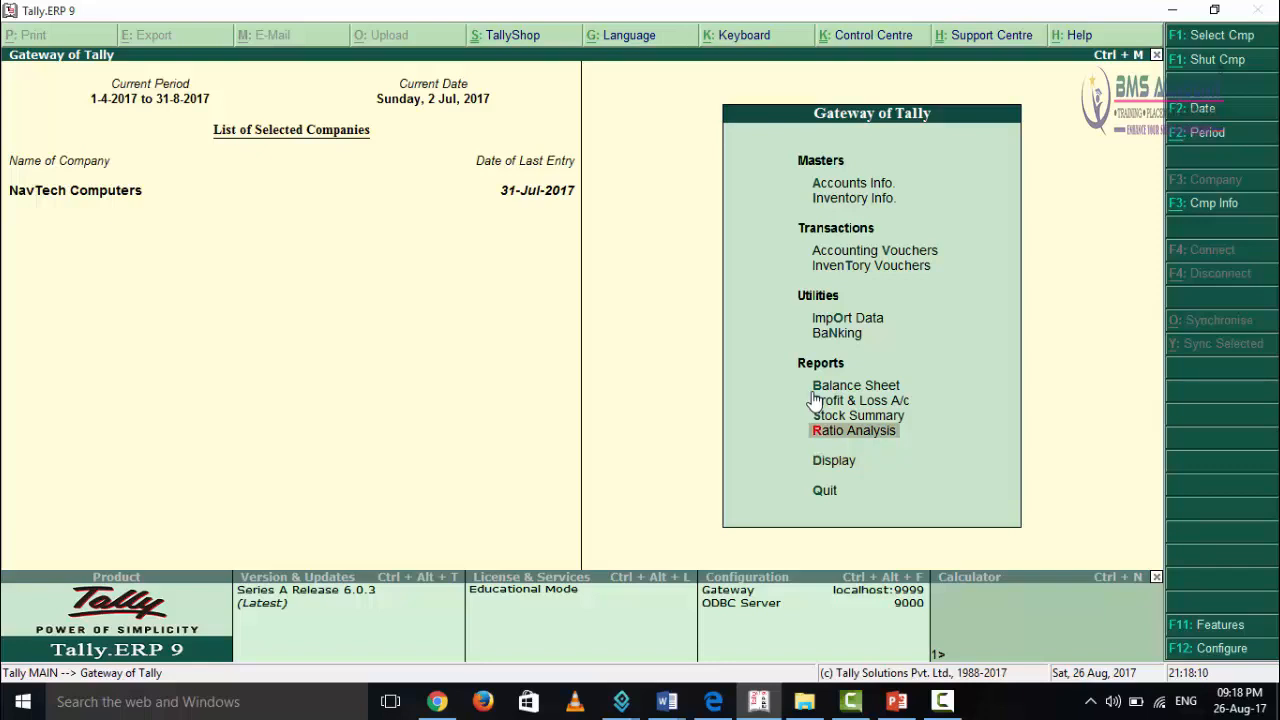
# Open the Ccc Haryana ledger for single-ledger alteration from the accounts masters
pyautogui.press('Down')
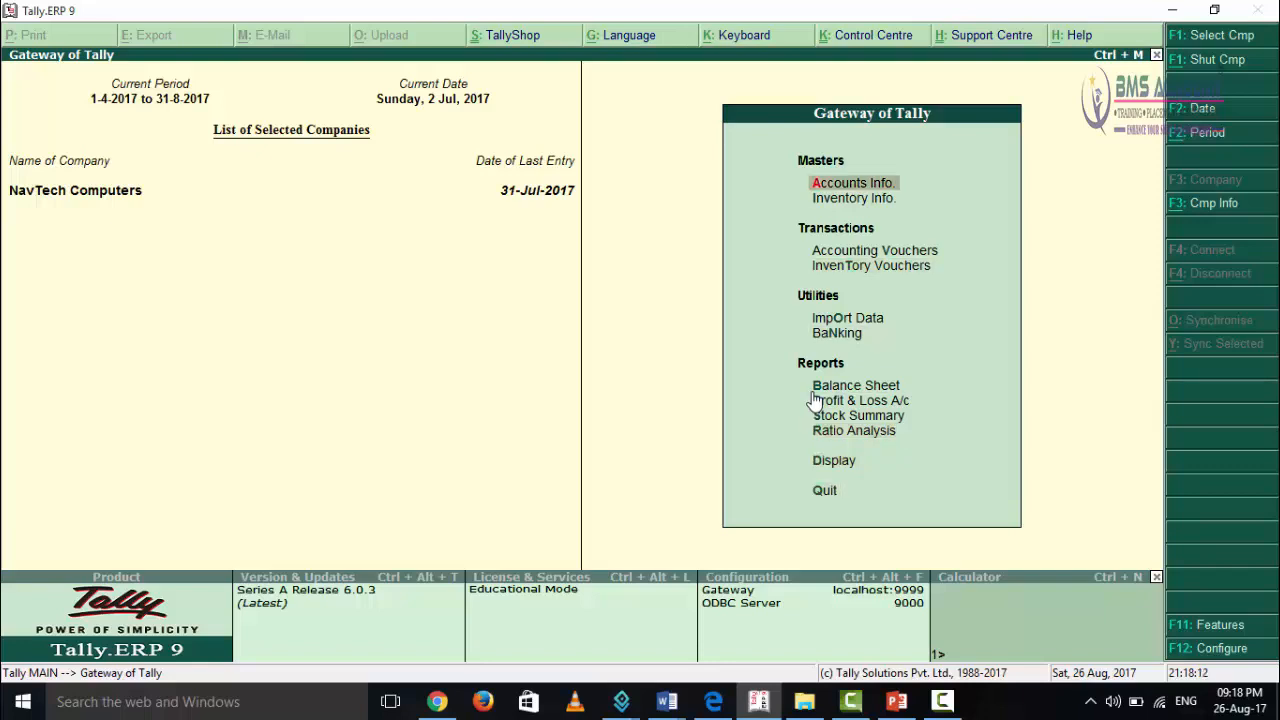
pyautogui.press('Return')
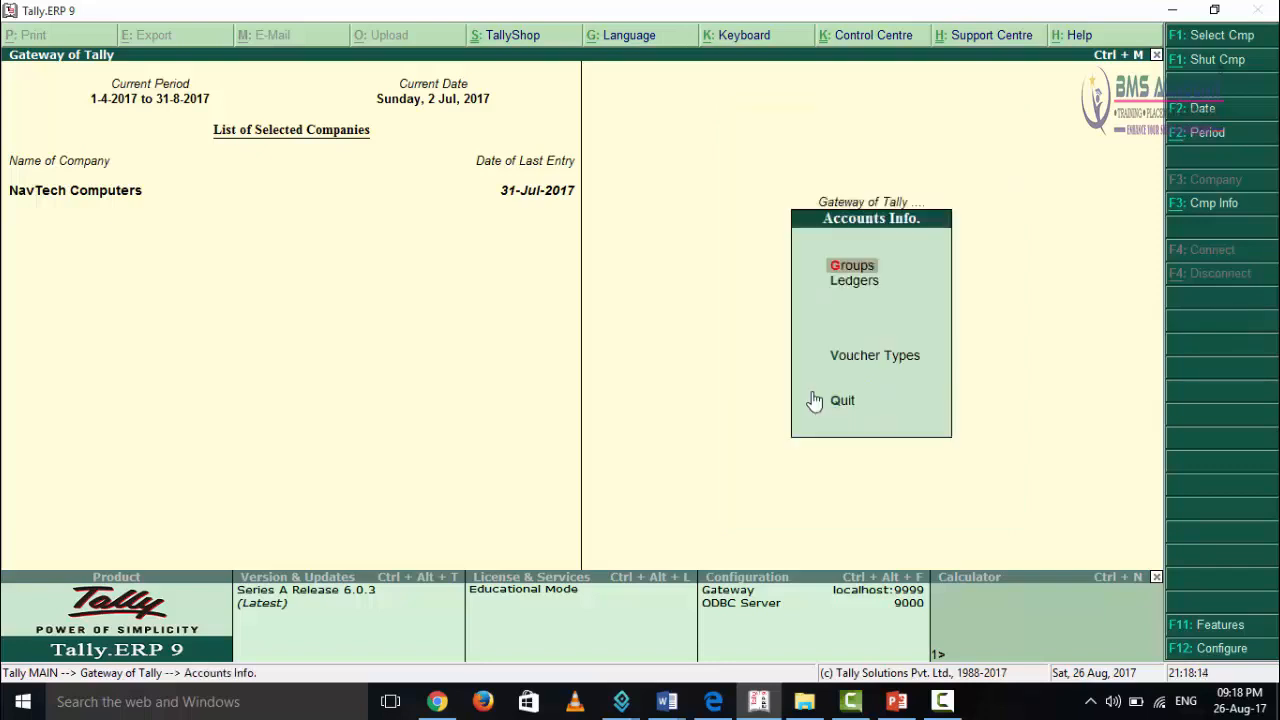
pyautogui.press('Down')
pyautogui.press('Return')
pyautogui.press('Down')
pyautogui.press('Down')
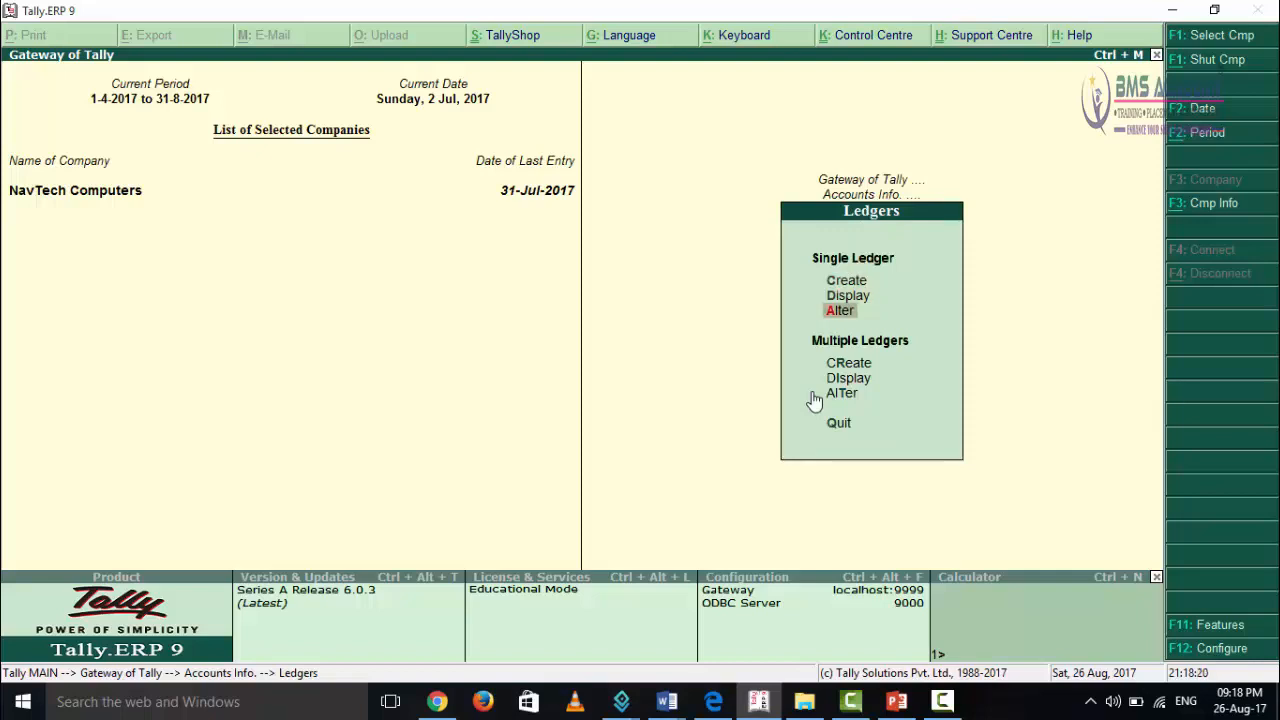
pyautogui.press('Return')
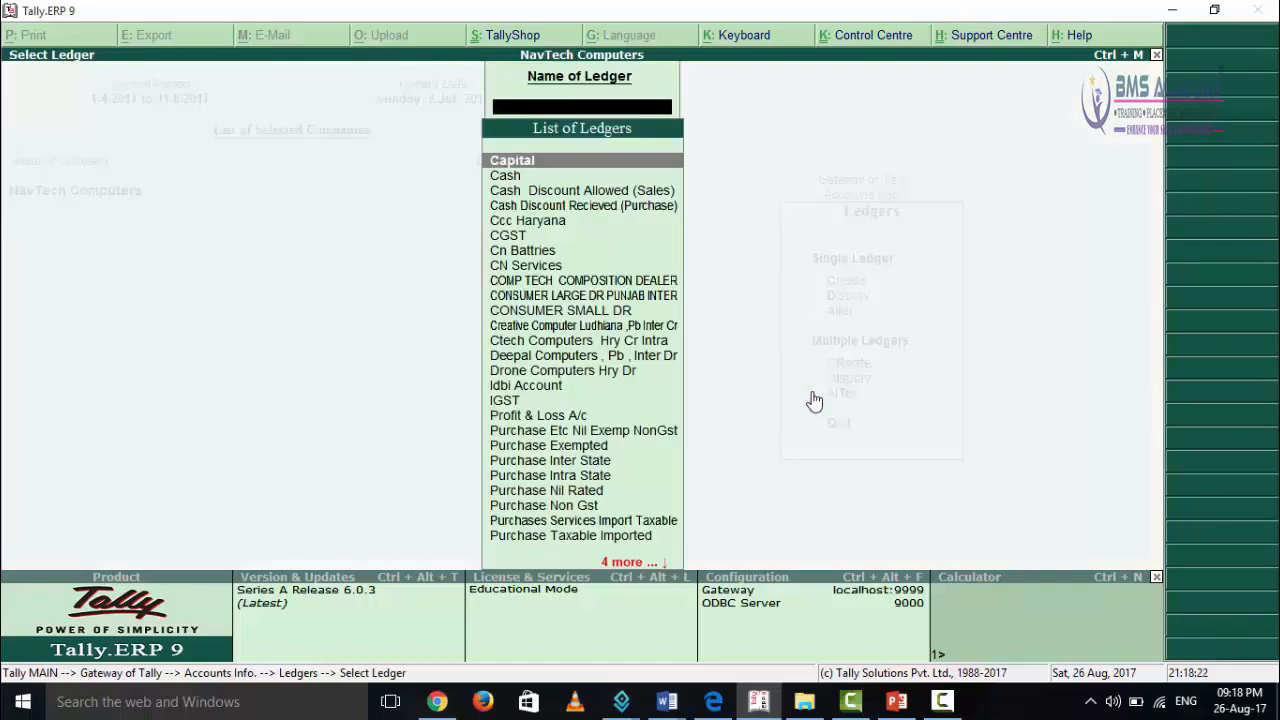
pyautogui.press('Down')
pyautogui.press('Down')
pyautogui.press('Down')
pyautogui.press('Down')
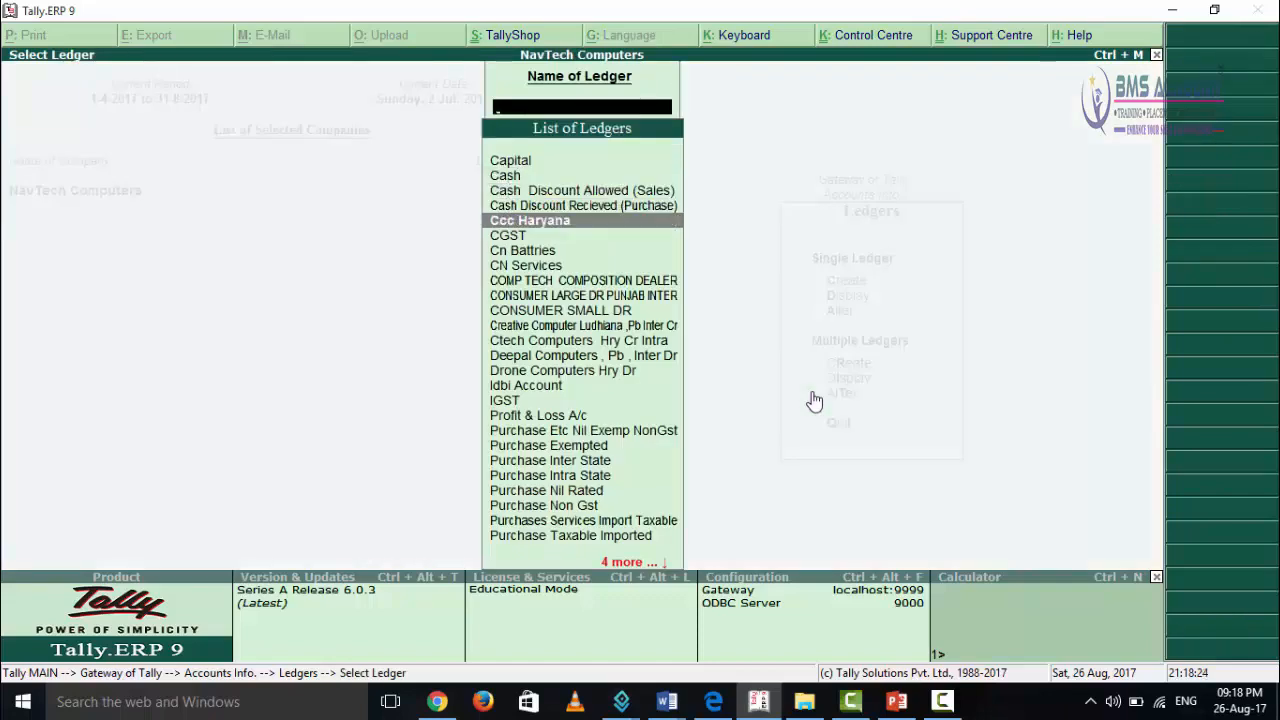
pyautogui.press('Return')
# Set the Ccc Haryana ledger's Set/alter GST details option to Yes, leaving its group and mailing details as they are
pyautogui.press('Return')
pyautogui.press('Return')
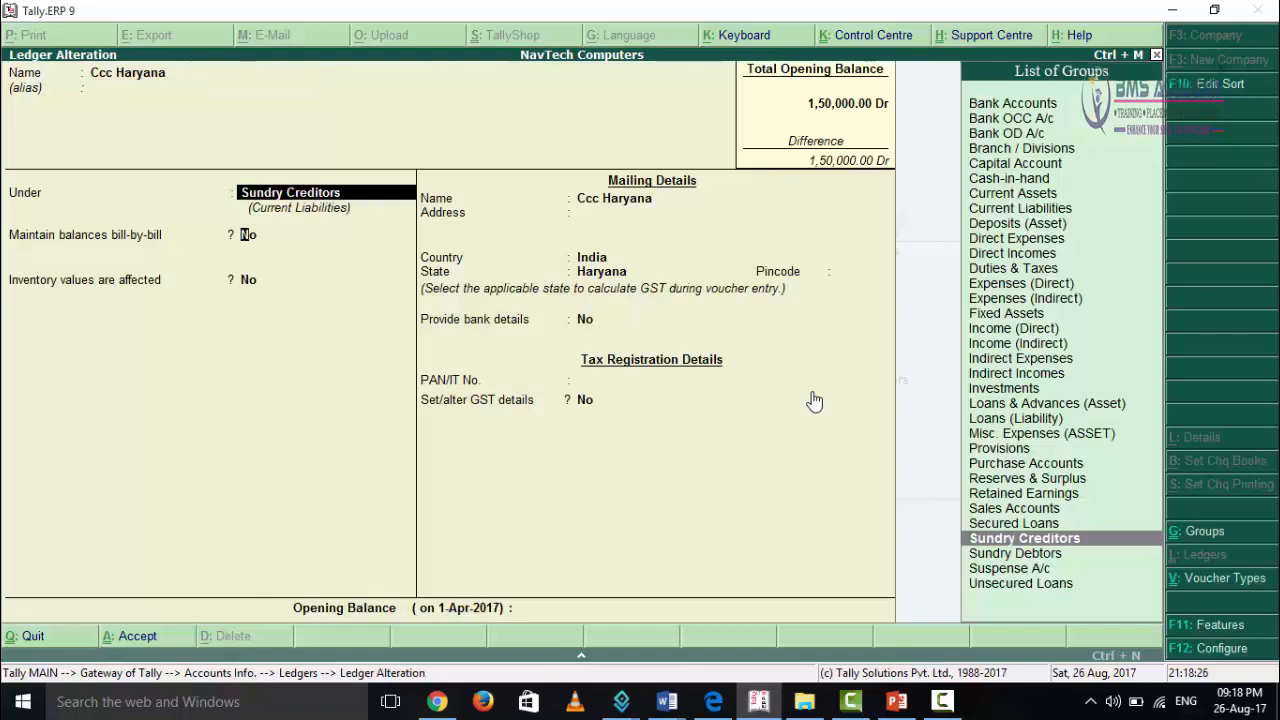
pyautogui.press('Return')
pyautogui.press('Return')
pyautogui.press('Return')
pyautogui.press('Return')
pyautogui.press('Return')
pyautogui.press('Return')
pyautogui.press('Return')
pyautogui.press('Return')
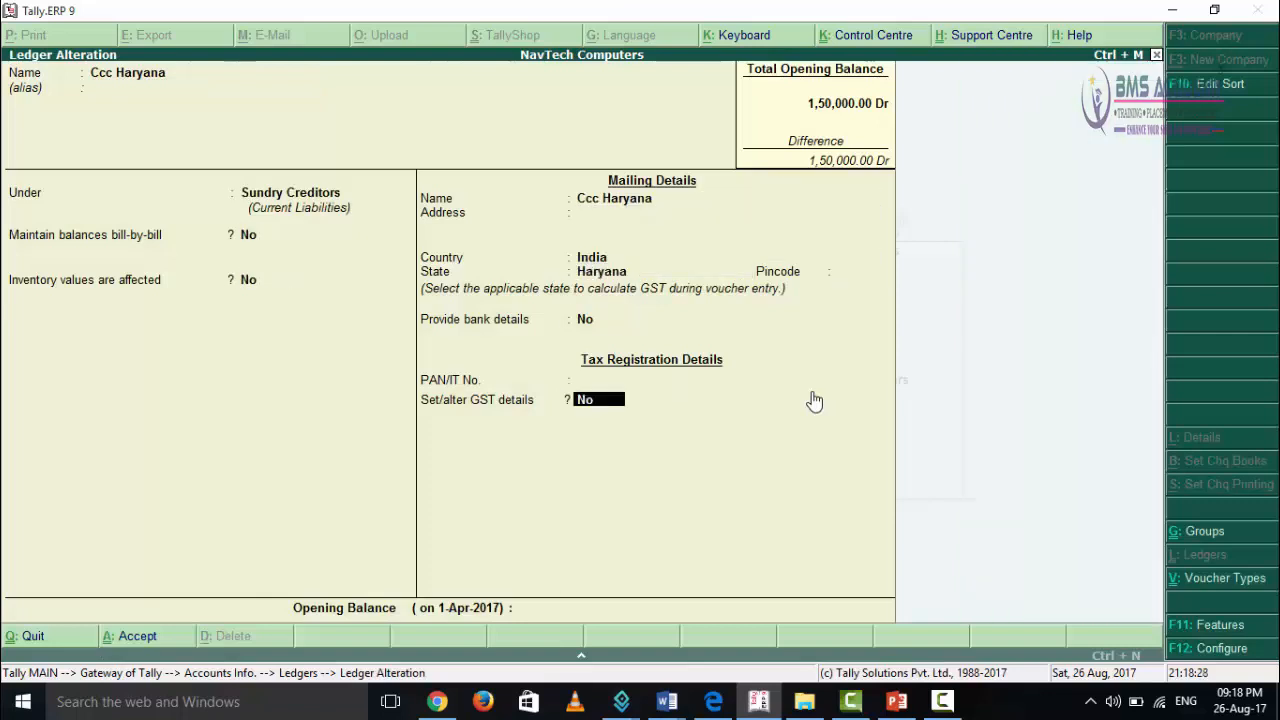
pyautogui.write('y')
pyautogui.press('Return')
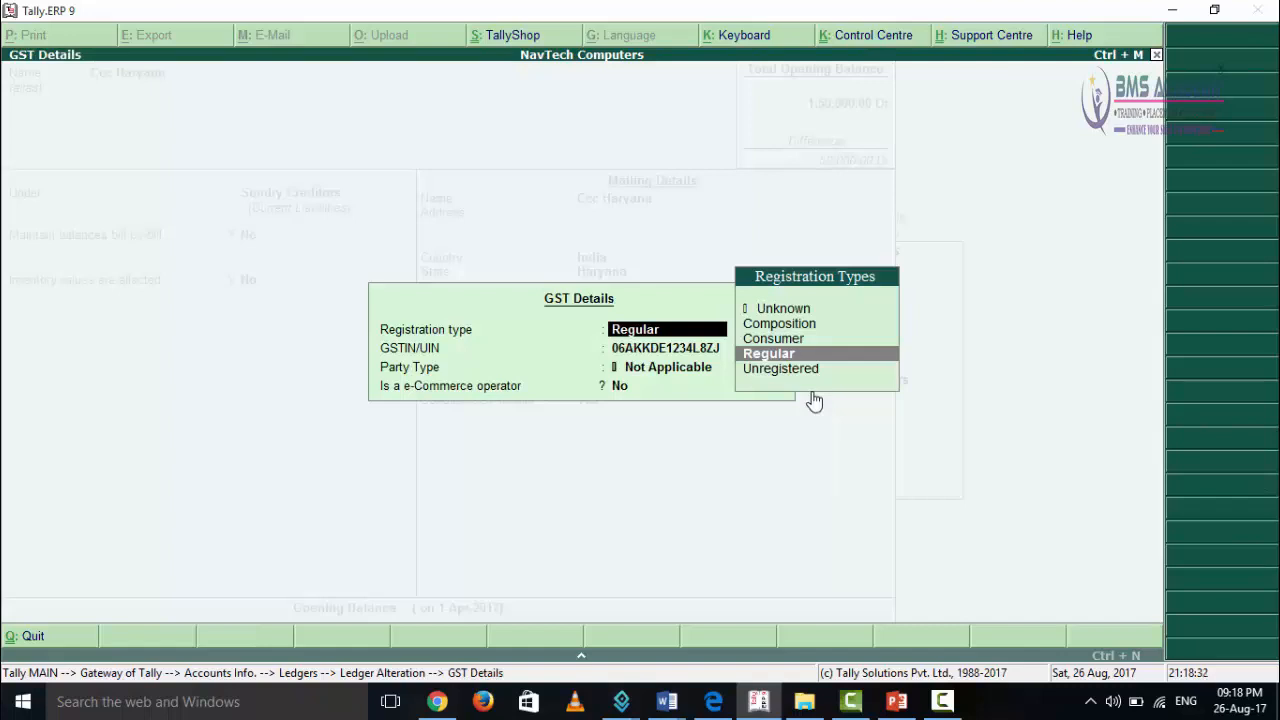
# Accept the GST details with Regular registration and Not Applicable party type, and save the Ccc Haryana ledger
pyautogui.press('Return')
pyautogui.press('Return')
pyautogui.press('Return')
pyautogui.press('Return')
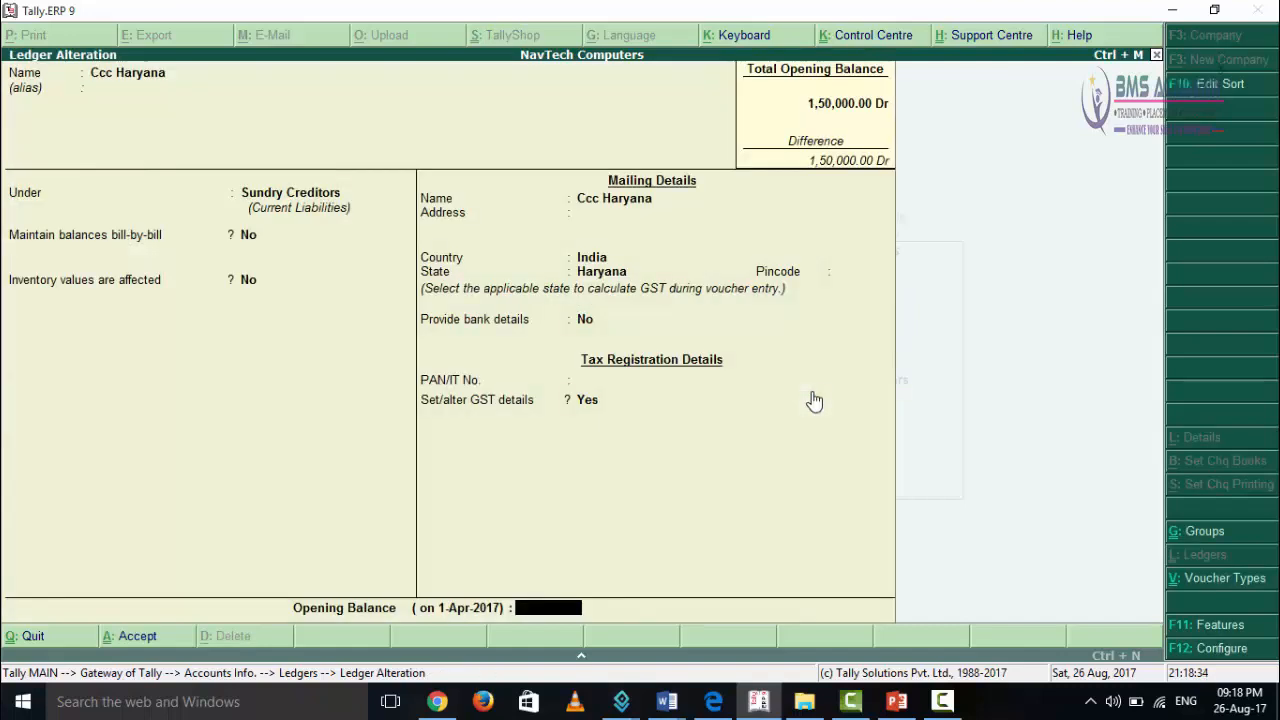
pyautogui.press('Return')
pyautogui.press('Return')
# Open the Purchase Non Gst ledger for alteration
pyautogui.press('Down')
pyautogui.press('Down')
pyautogui.press('Down')
pyautogui.press('Down')
pyautogui.press('Down')
pyautogui.press('Down')
pyautogui.press('Down')
pyautogui.press('Down')
pyautogui.press('Down')
pyautogui.press('Down')
pyautogui.press('Down')
pyautogui.press('Down')
pyautogui.press('Down')
pyautogui.press('Down')
pyautogui.press('Down')
pyautogui.press('Down')
pyautogui.press('Down')
pyautogui.press('Down')
pyautogui.press('Down')
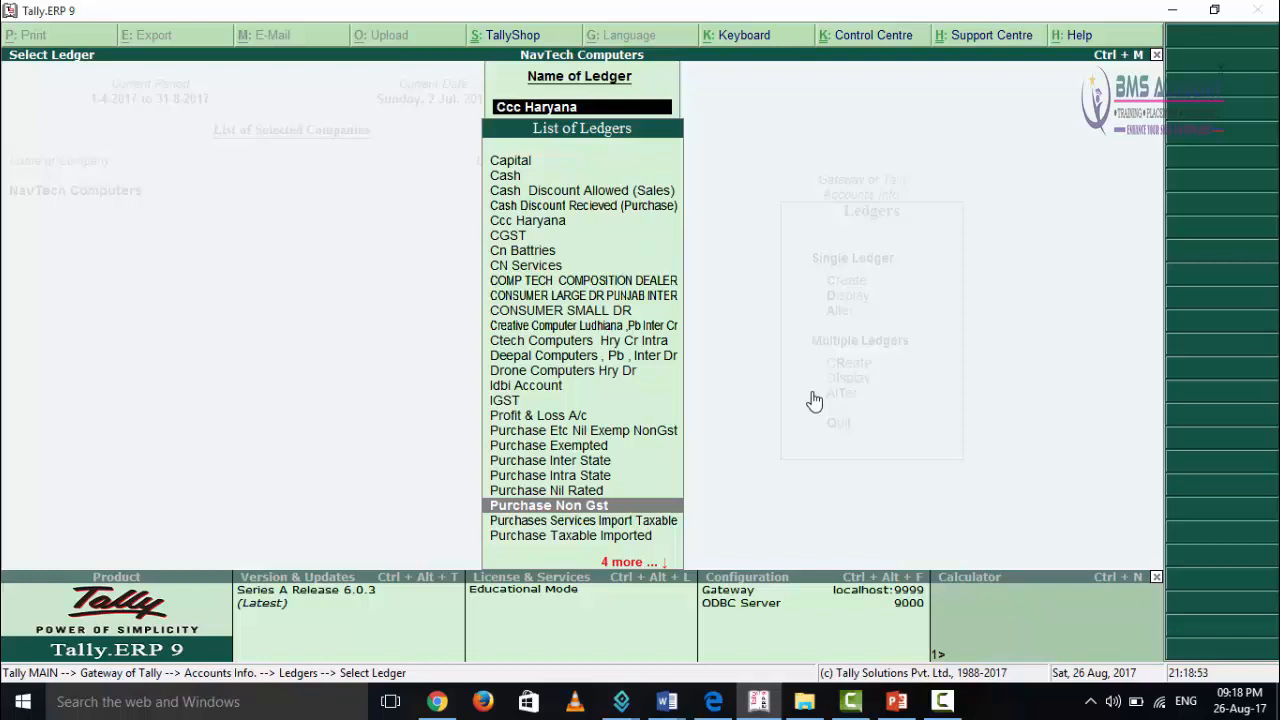
pyautogui.press('Return')
# Set the Purchase Non Gst ledger's Set/alter GST Details option to Yes, keeping it under Purchase Accounts with GST applicable
pyautogui.press('Return')
pyautogui.press('Return')
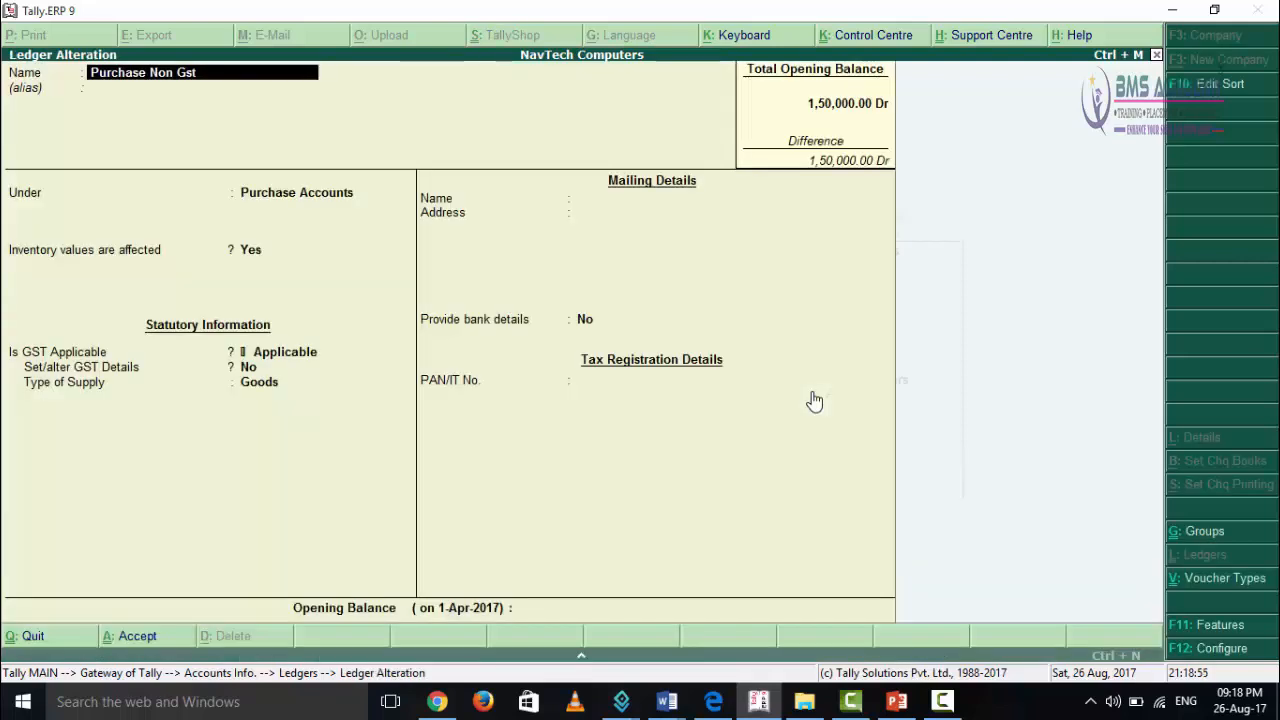
pyautogui.press('Return')
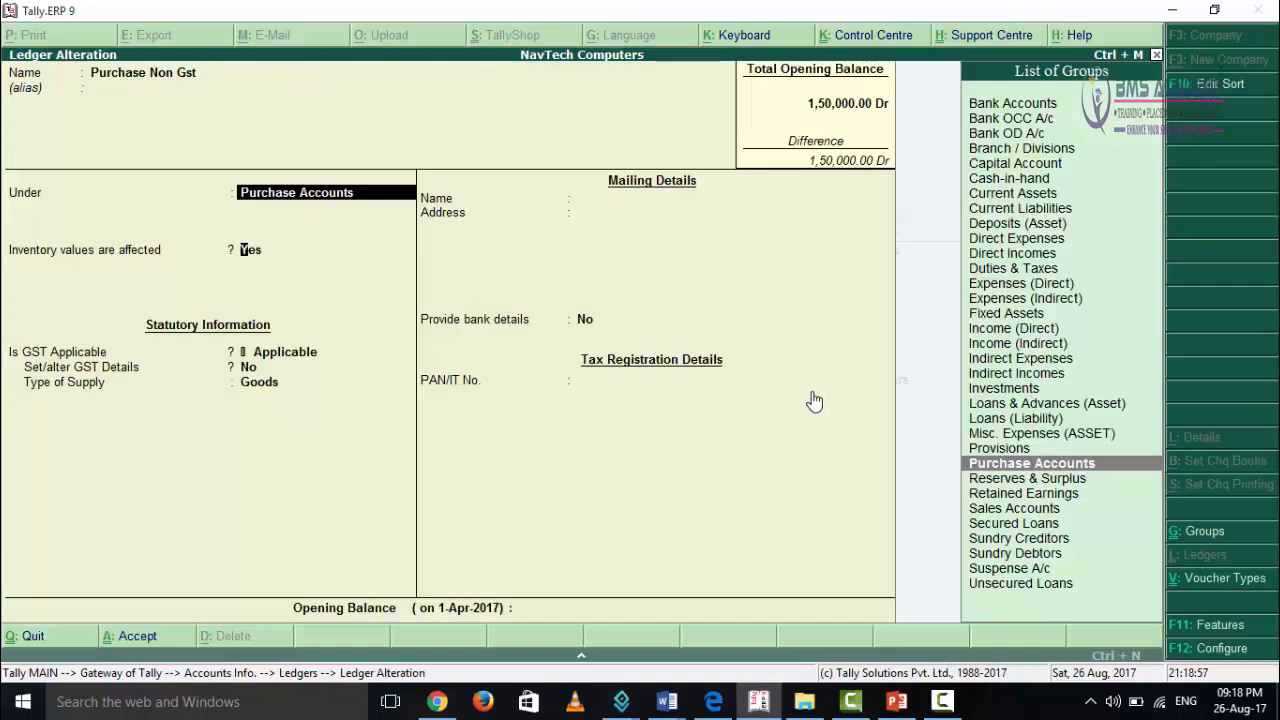
pyautogui.press('Return')
pyautogui.press('Return')
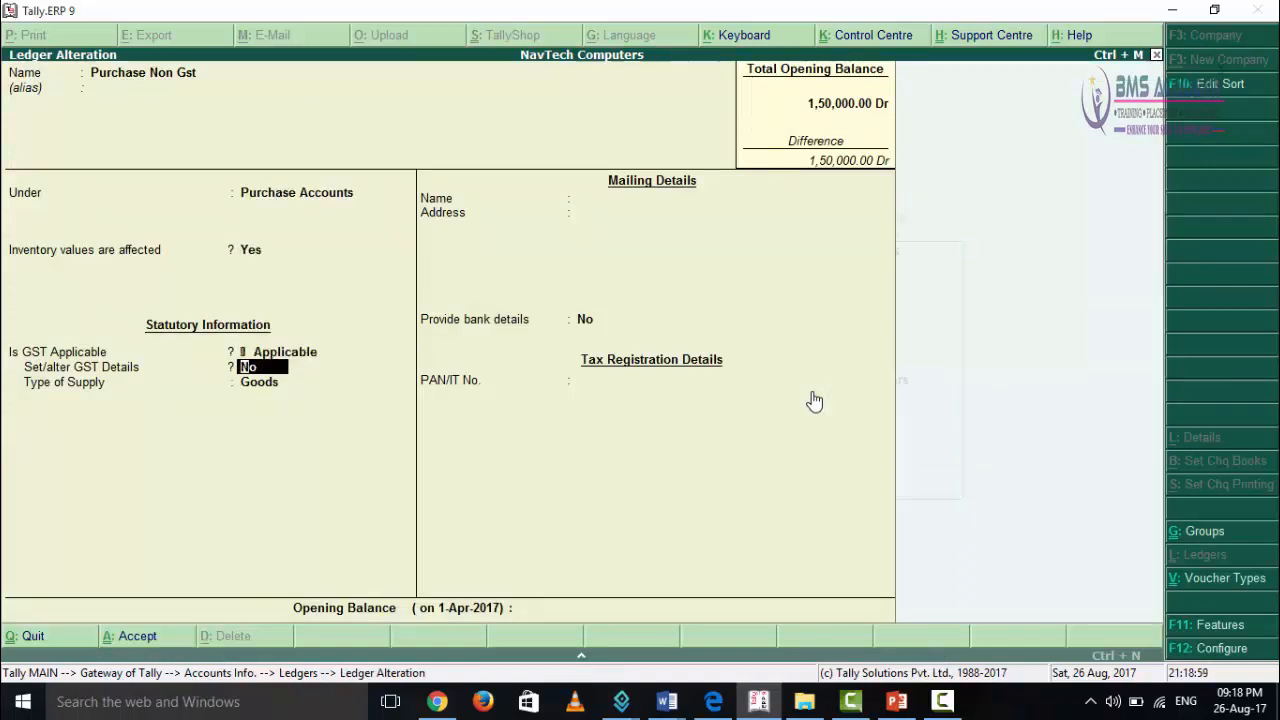
pyautogui.press('y')
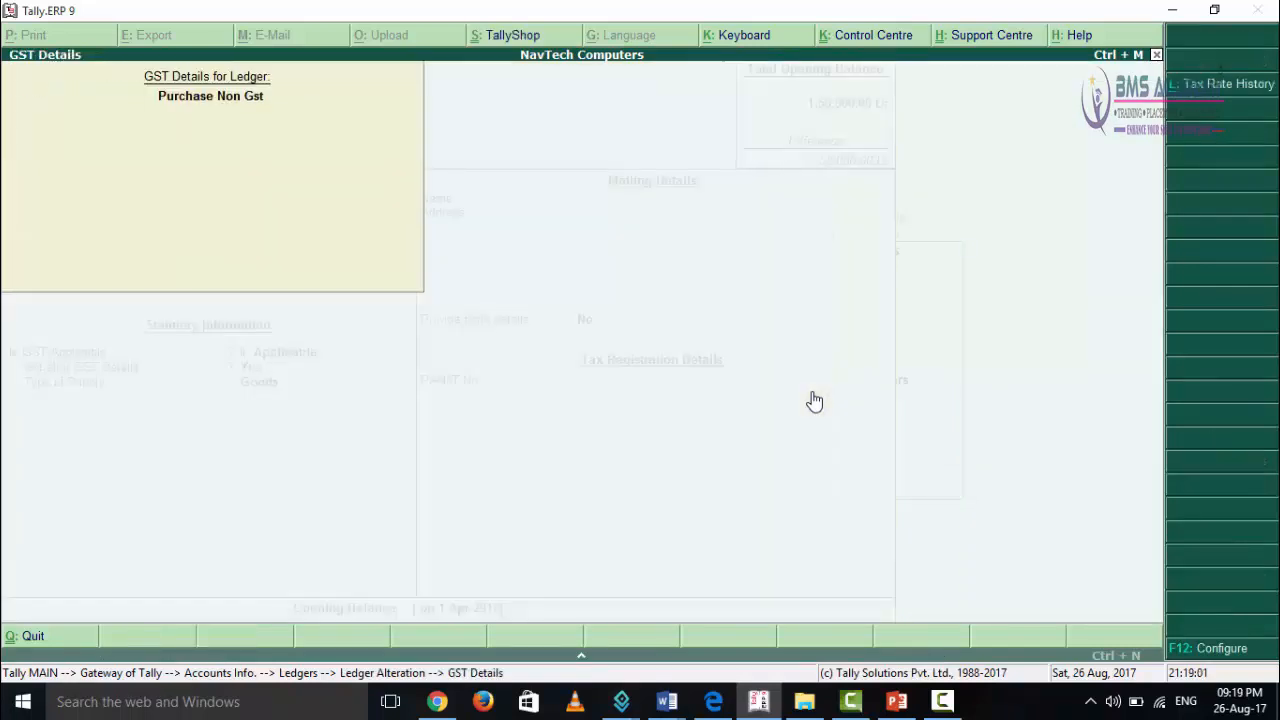
# Configure the ledger's GST details with Set type of goods and Show all GST tax types both set to Yes
pyautogui.click(1222, 649)
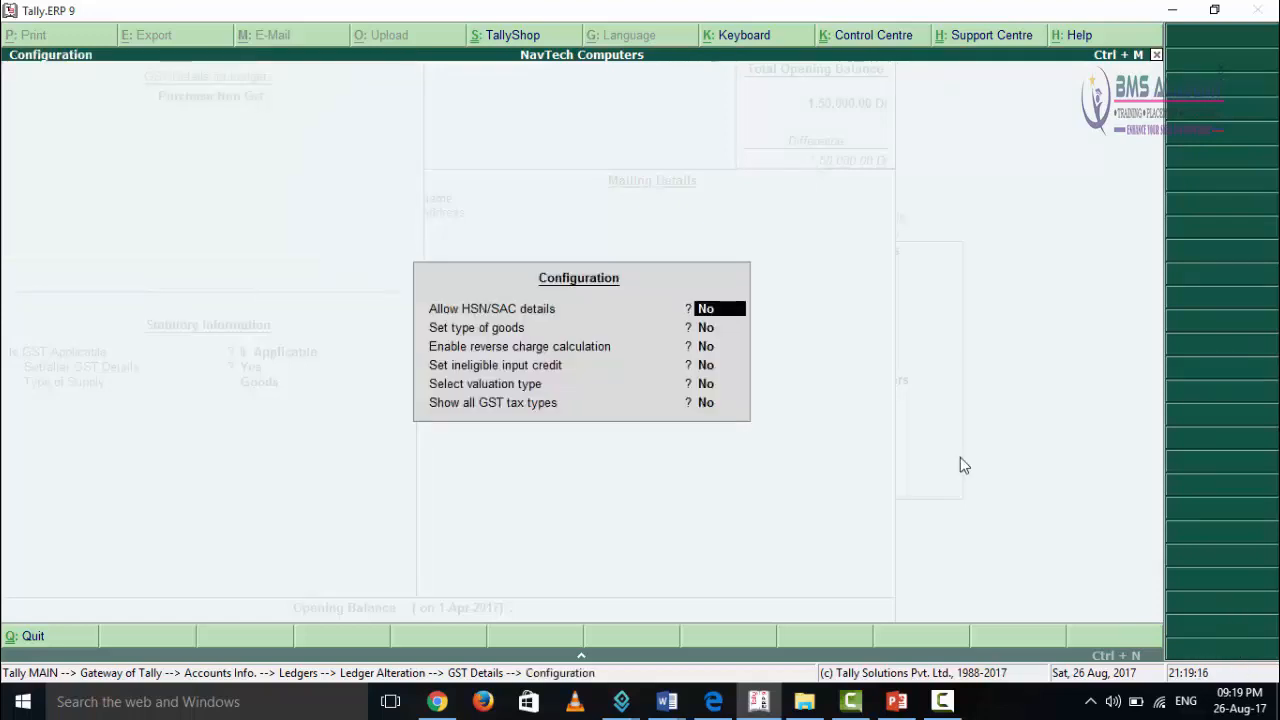
pyautogui.press('Return')
pyautogui.write('Y')
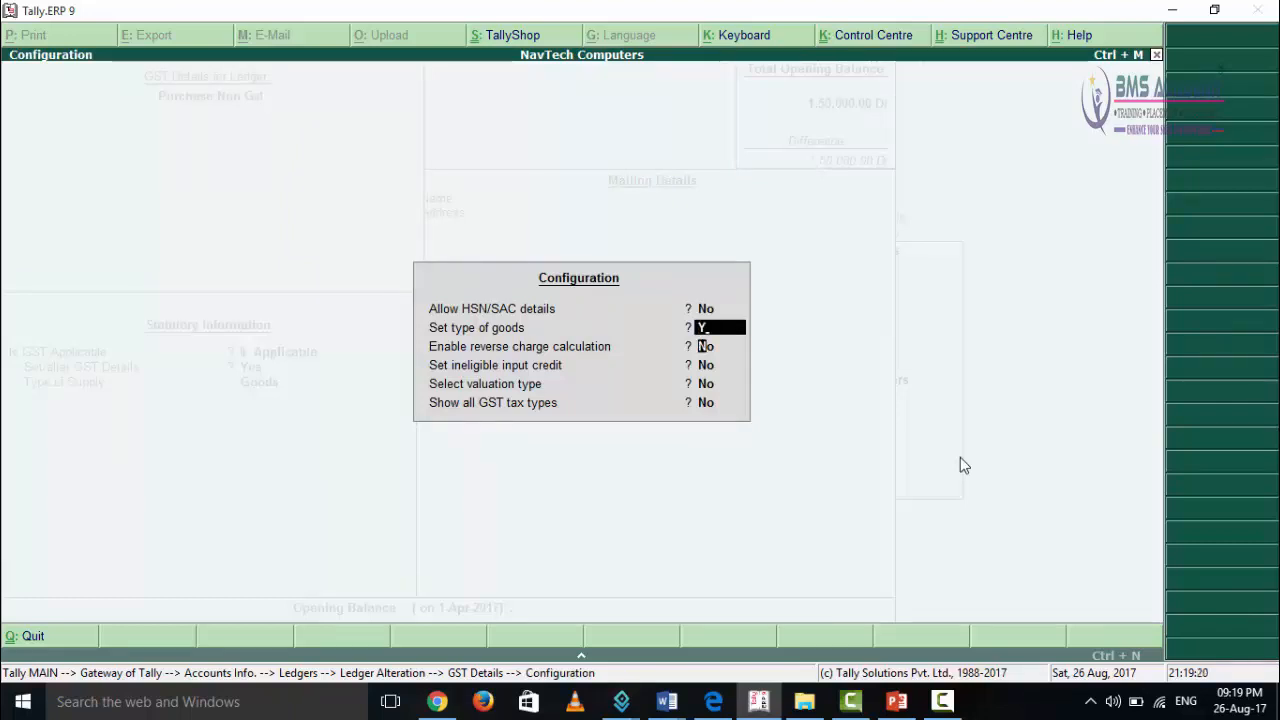
pyautogui.press('Return')
pyautogui.press('Return')
pyautogui.press('Return')
pyautogui.press('Return')
pyautogui.write('Yes')
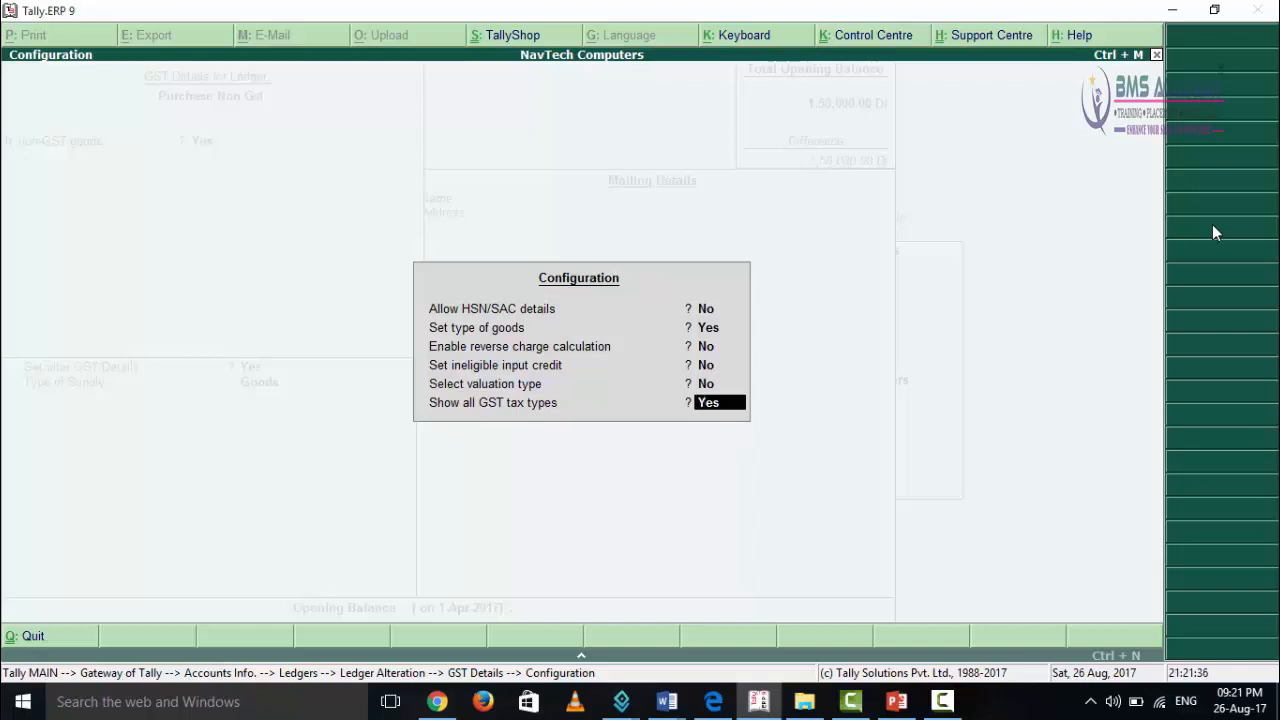
pyautogui.press('Return')
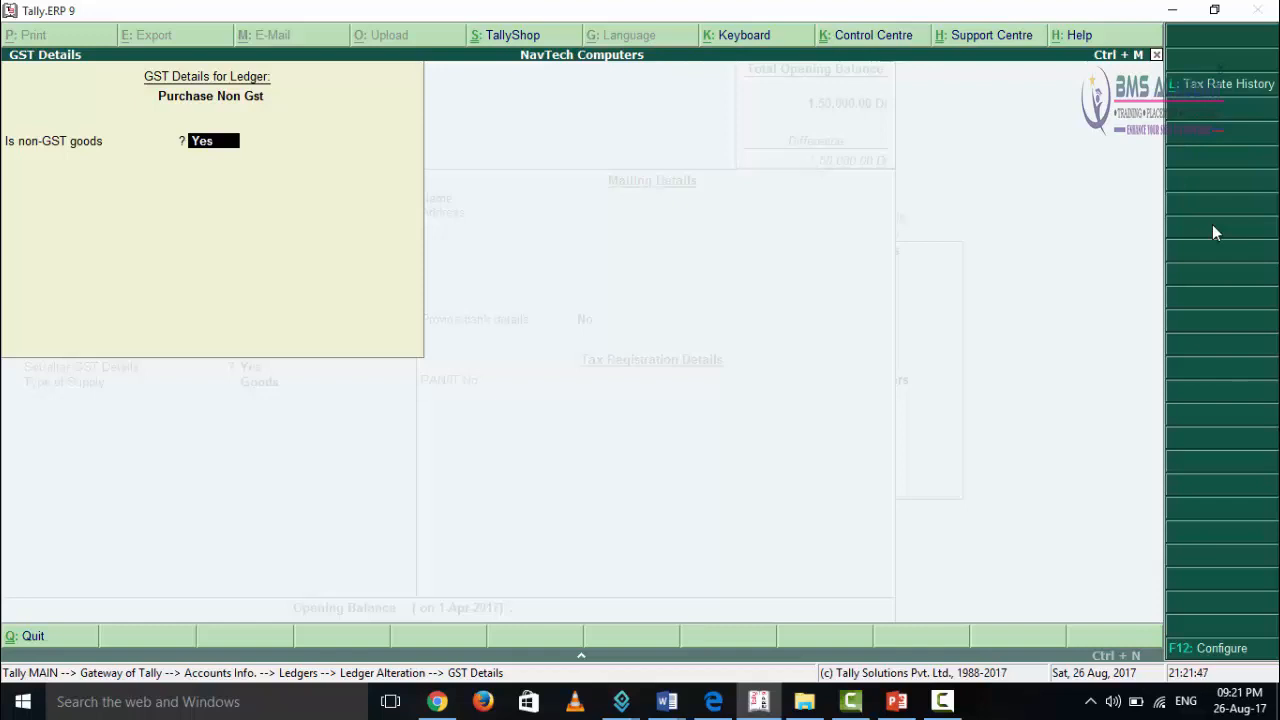
# Accept Yes for non-GST goods and Goods as the type of supply, save the ledger and return to the Gateway of Tally
pyautogui.press('Return')
pyautogui.press('Return')
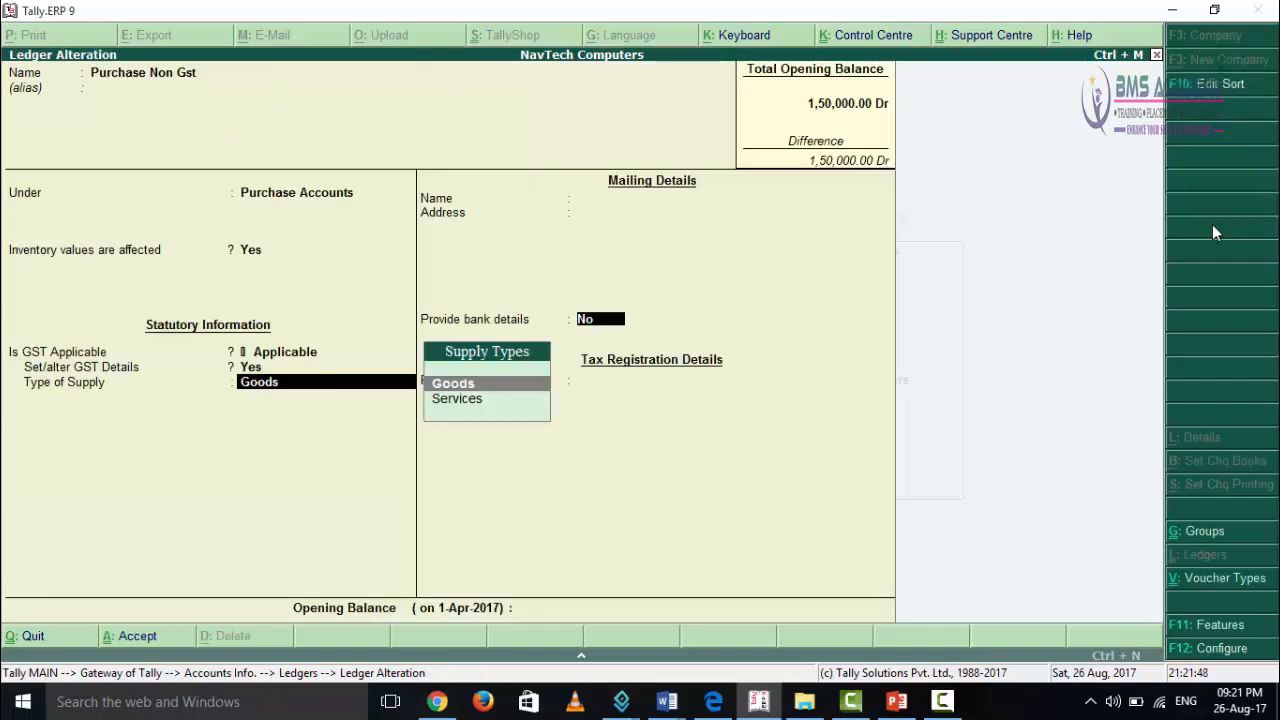
pyautogui.press('Return')
pyautogui.press('Return')
pyautogui.press('Return')
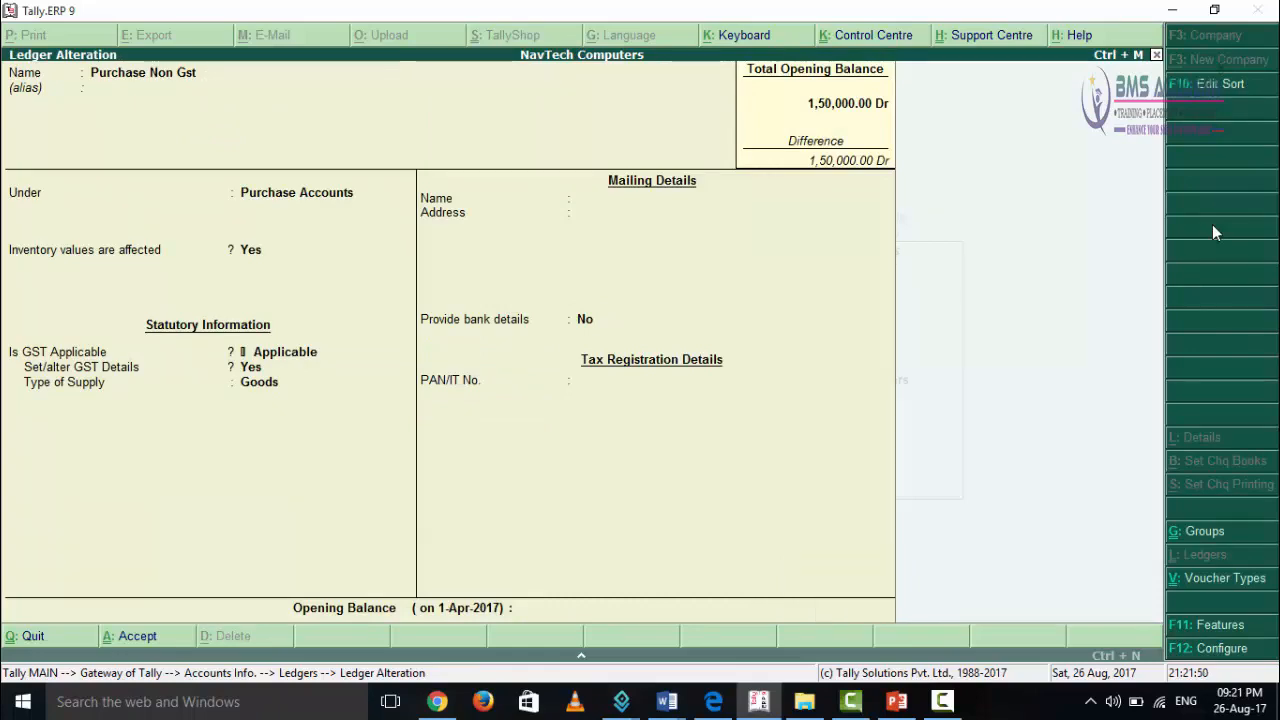
pyautogui.press('Escape')
pyautogui.press('Escape')
pyautogui.press('Escape')
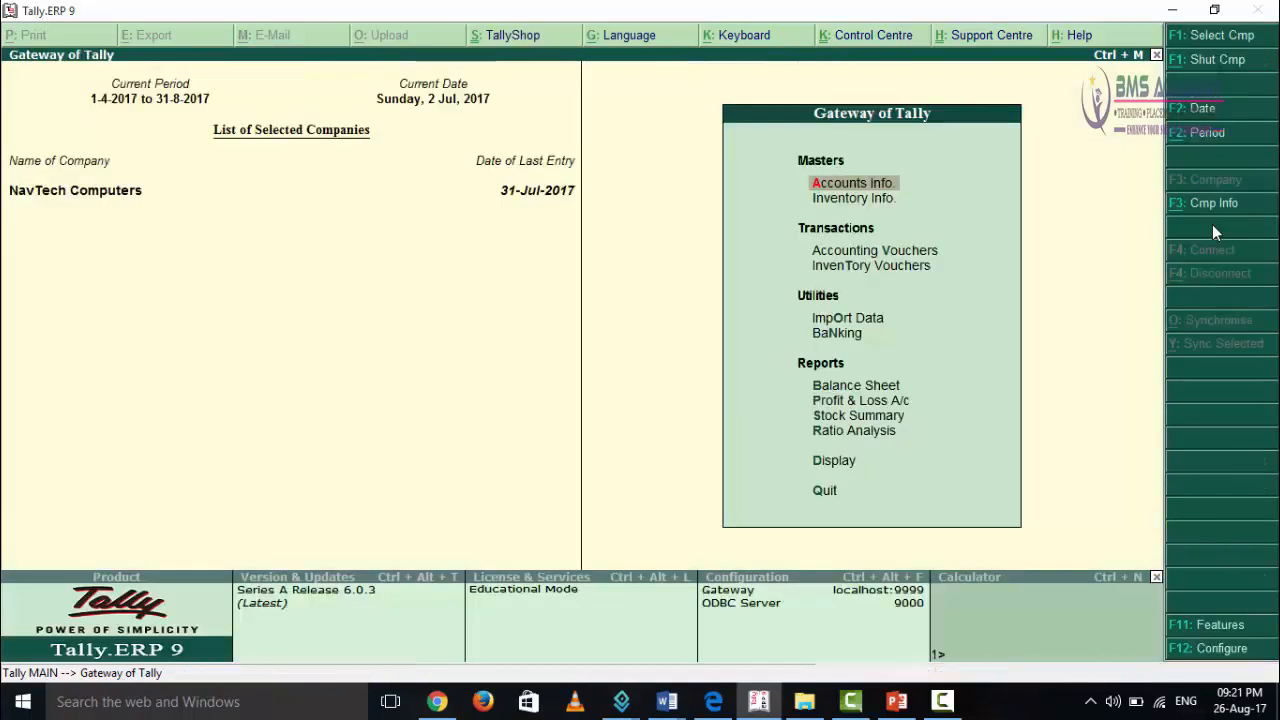
# Open the Item Non Gst stock item for single-item alteration from the inventory masters
pyautogui.press('Down')
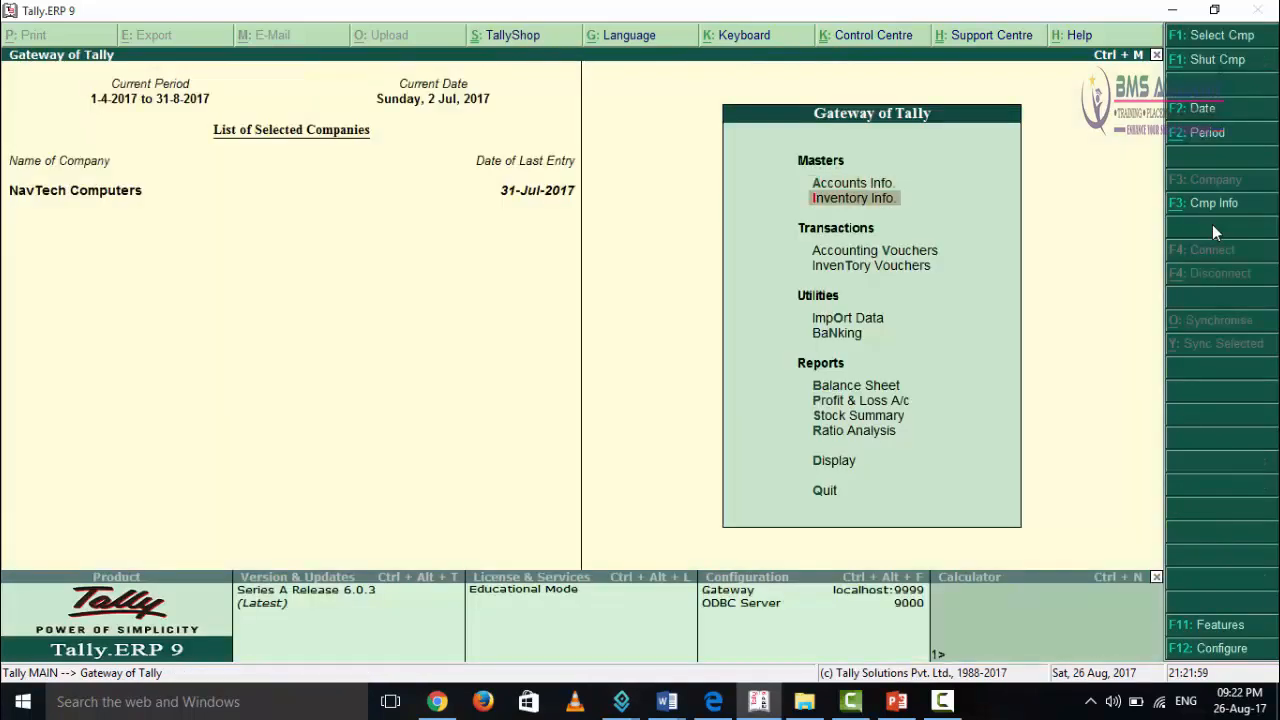
pyautogui.press('Return')
pyautogui.press('Down')
pyautogui.press('Return')
pyautogui.press('Down')
pyautogui.press('Down')
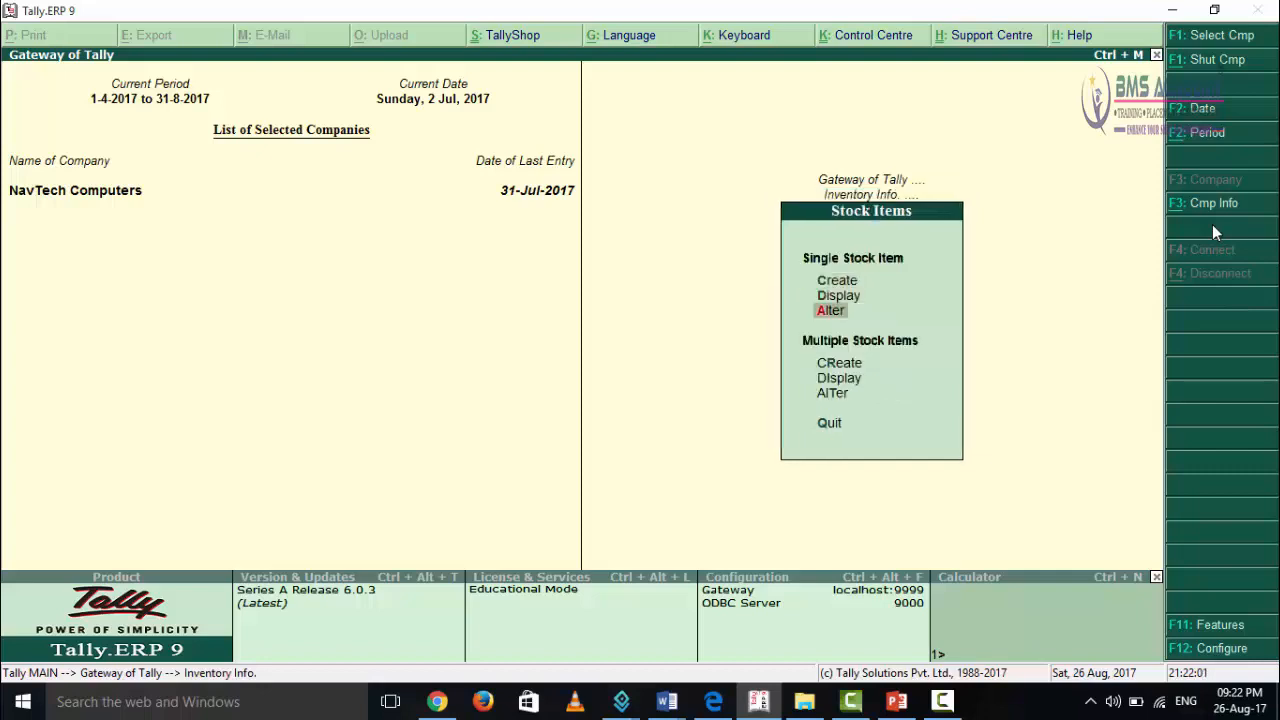
pyautogui.press('Return')
pyautogui.press('Down')
pyautogui.press('Down')
pyautogui.press('Down')
pyautogui.press('Down')
pyautogui.press('Down')
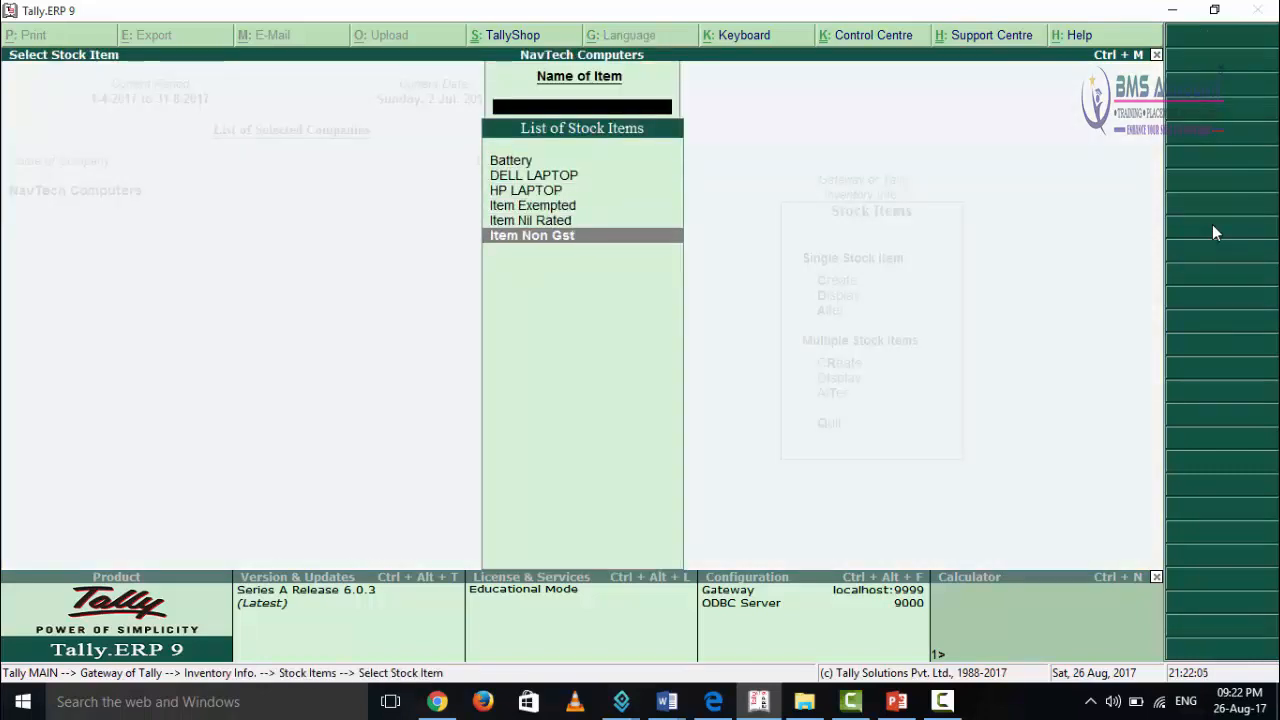
pyautogui.press('Return')
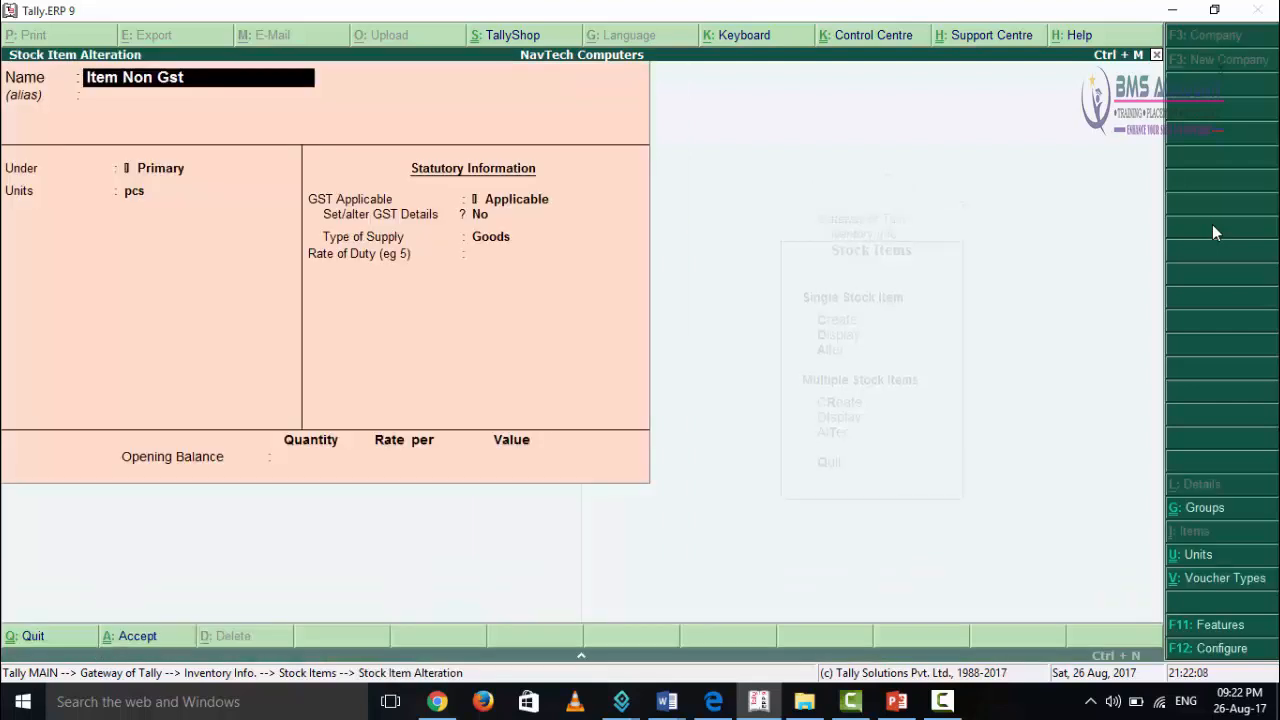
# Set the stock item's Set/alter GST Details option to Yes, keeping the Primary group, pcs units and GST applicability
pyautogui.press('Return')
pyautogui.press('Return')
pyautogui.press('Return')
pyautogui.press('Return')
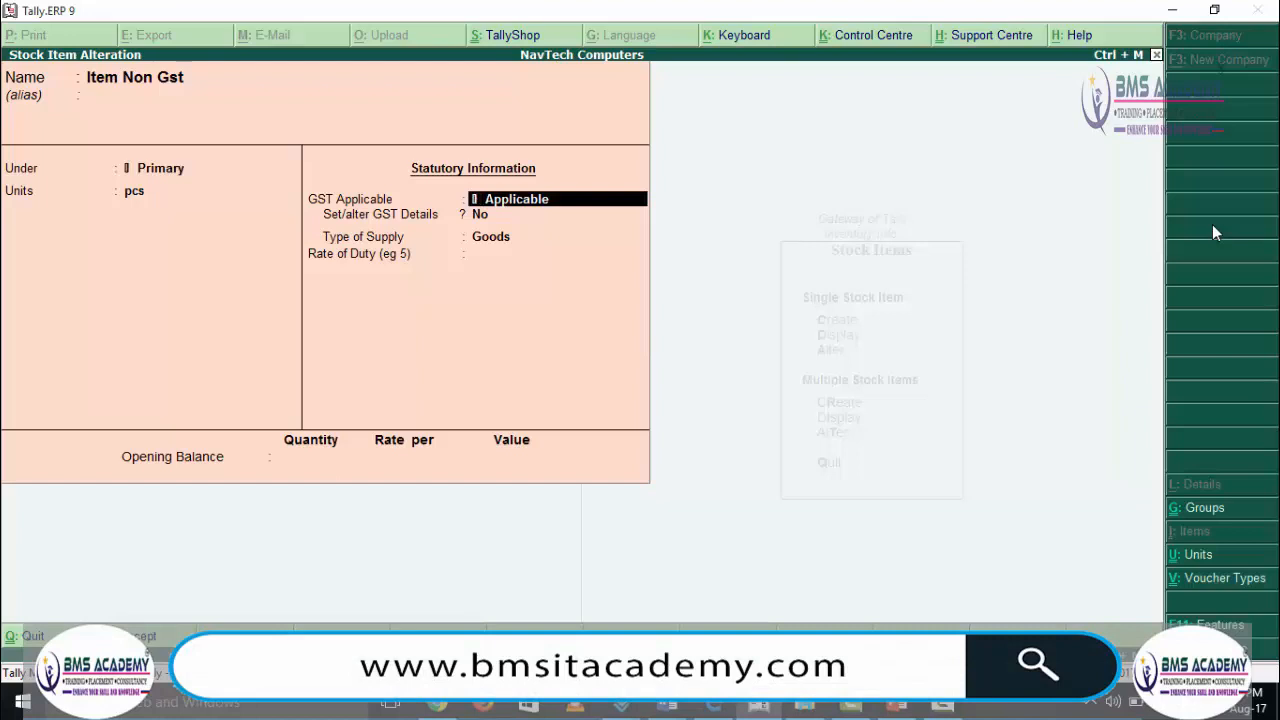
pyautogui.press('Return')
pyautogui.write('y')
pyautogui.press('Return')
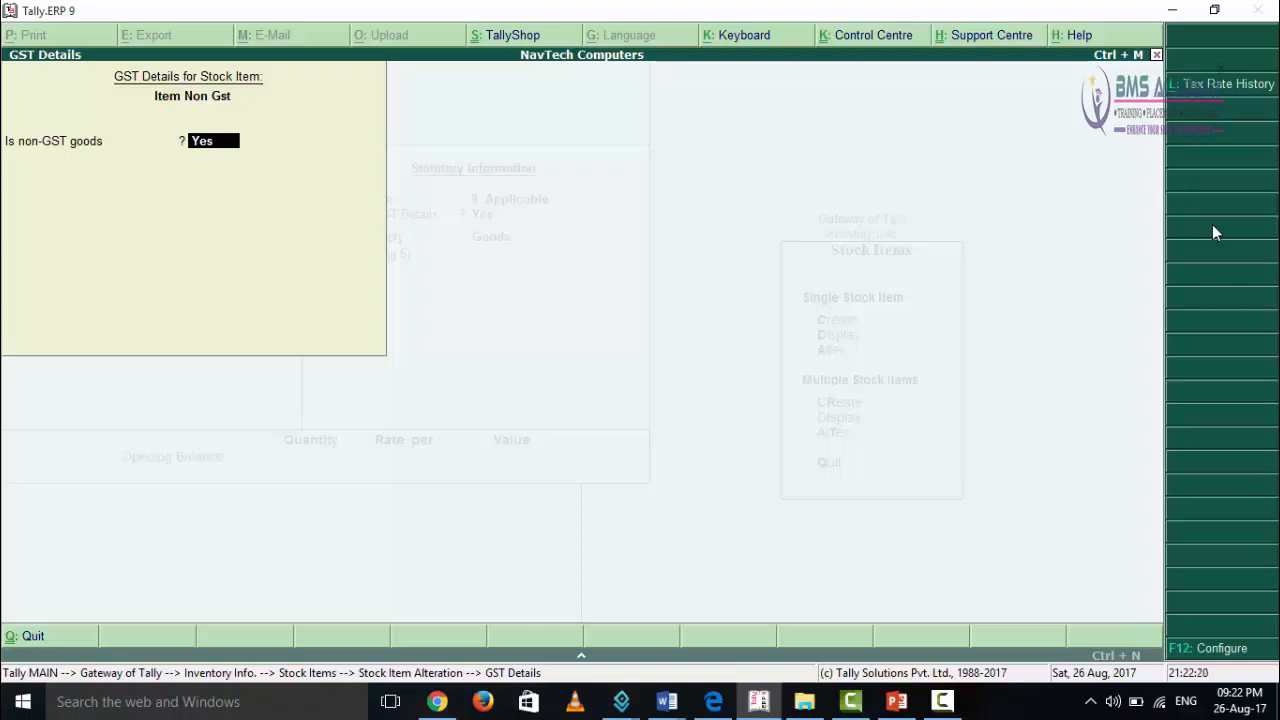
# Accept Yes for non-GST goods and Goods as the supply type, save the stock item and return to the Gateway of Tally
pyautogui.press('Return')
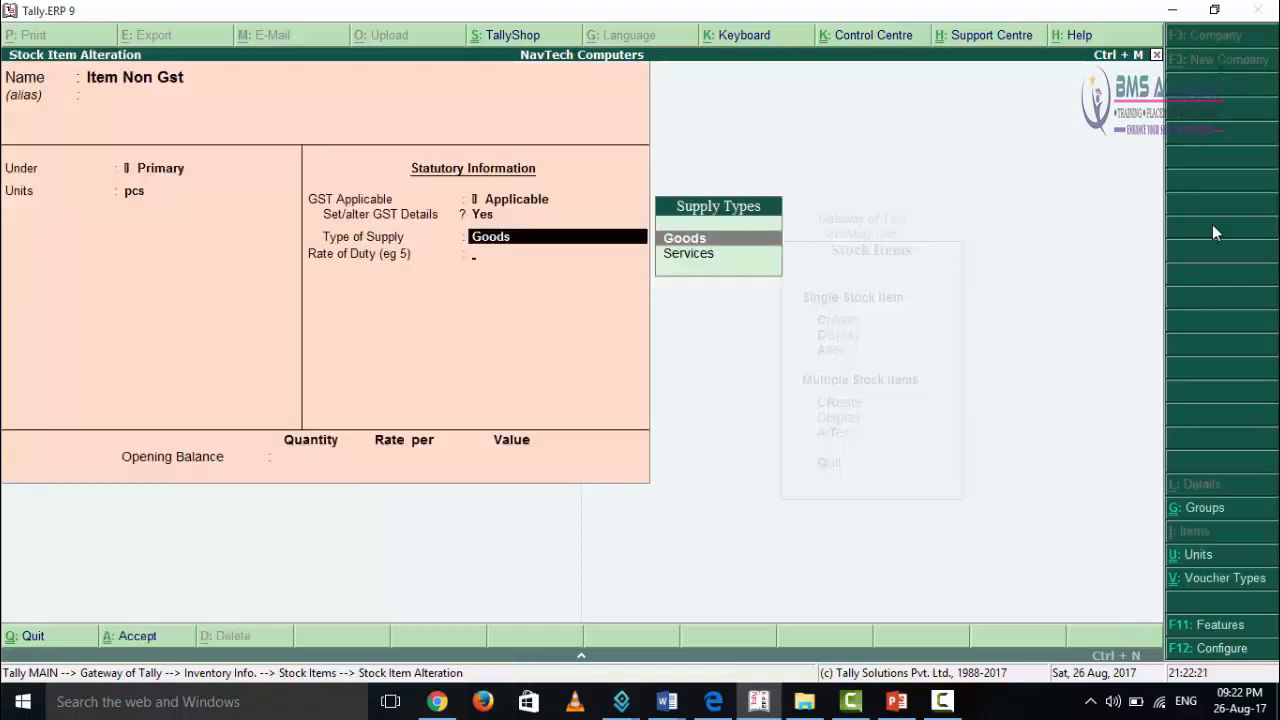
pyautogui.press('Return')
pyautogui.press('Return')
pyautogui.press('Return')
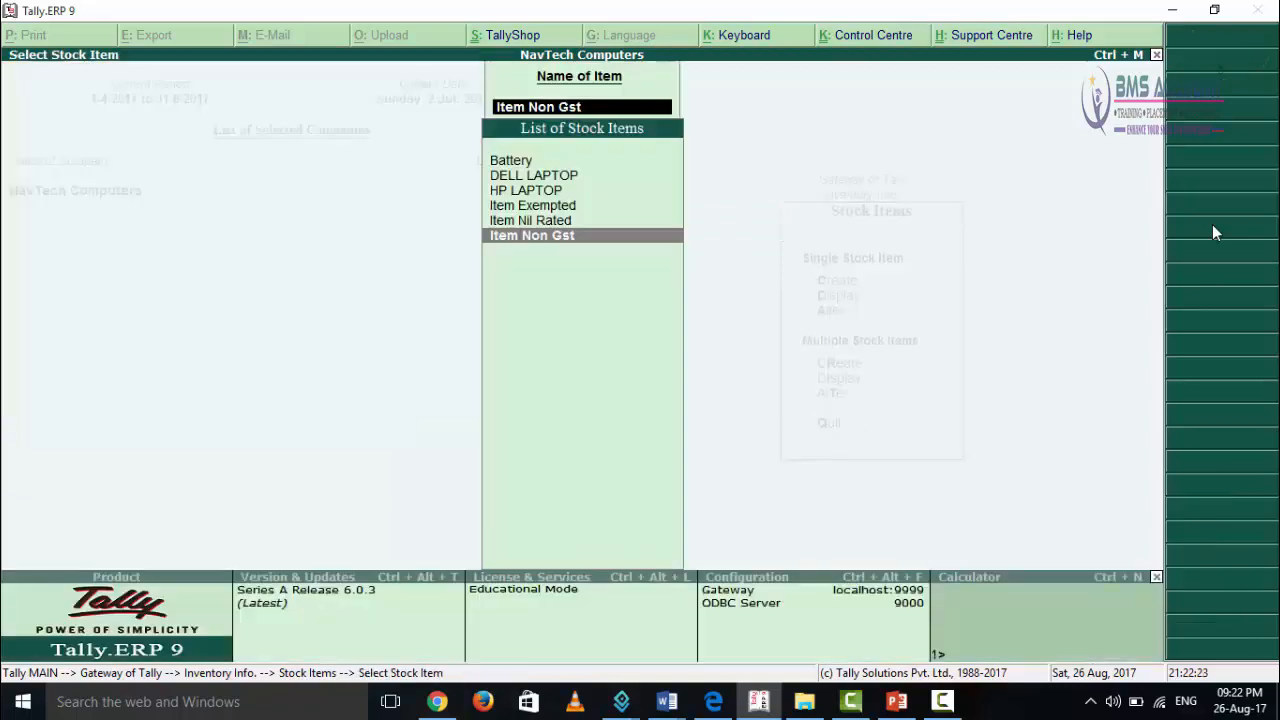
pyautogui.press('Escape')
pyautogui.press('Escape')
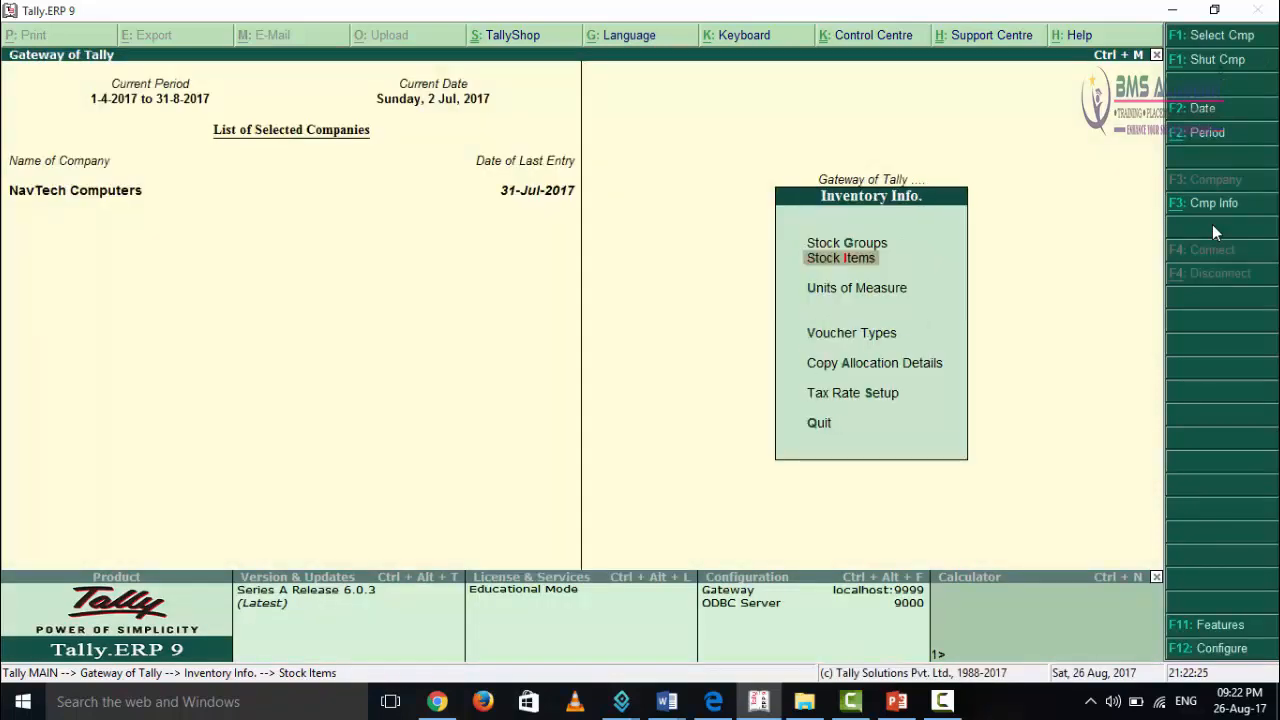
pyautogui.press('Escape')
# Open the Day Book from the display reports
pyautogui.press('Up')
pyautogui.press('Up')
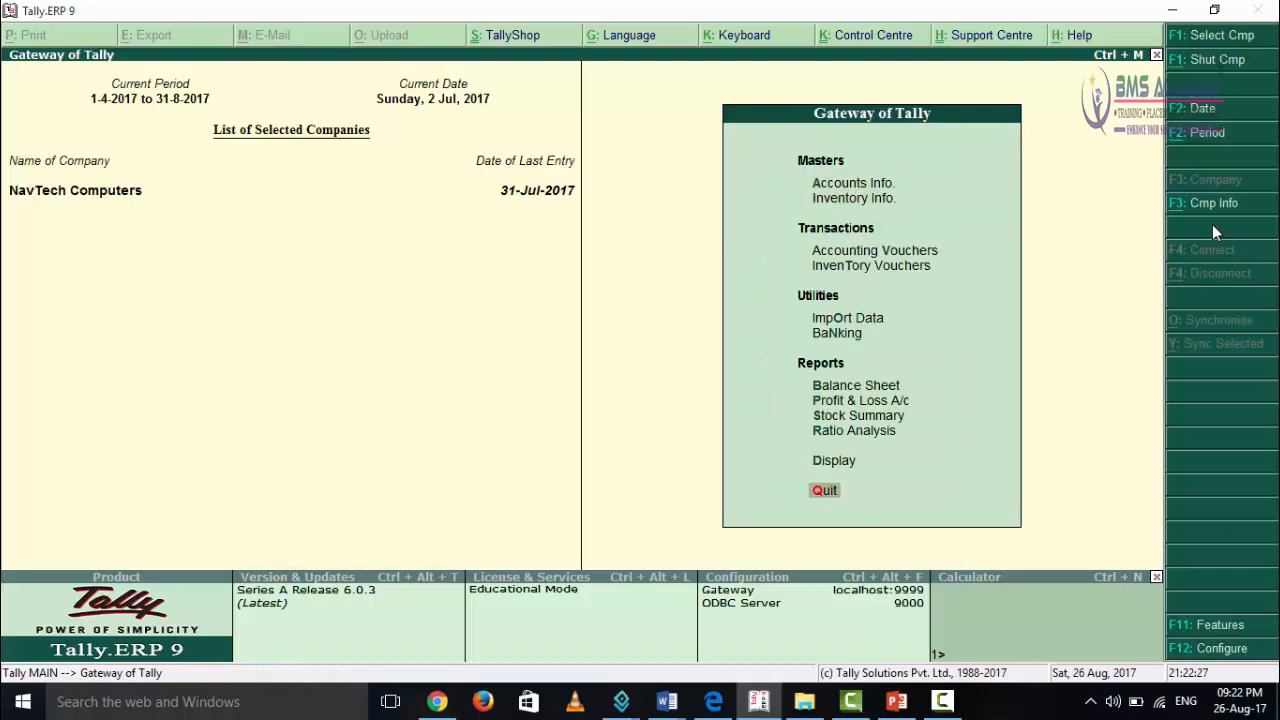
pyautogui.press('Up')
pyautogui.press('Return')
pyautogui.press('Down')
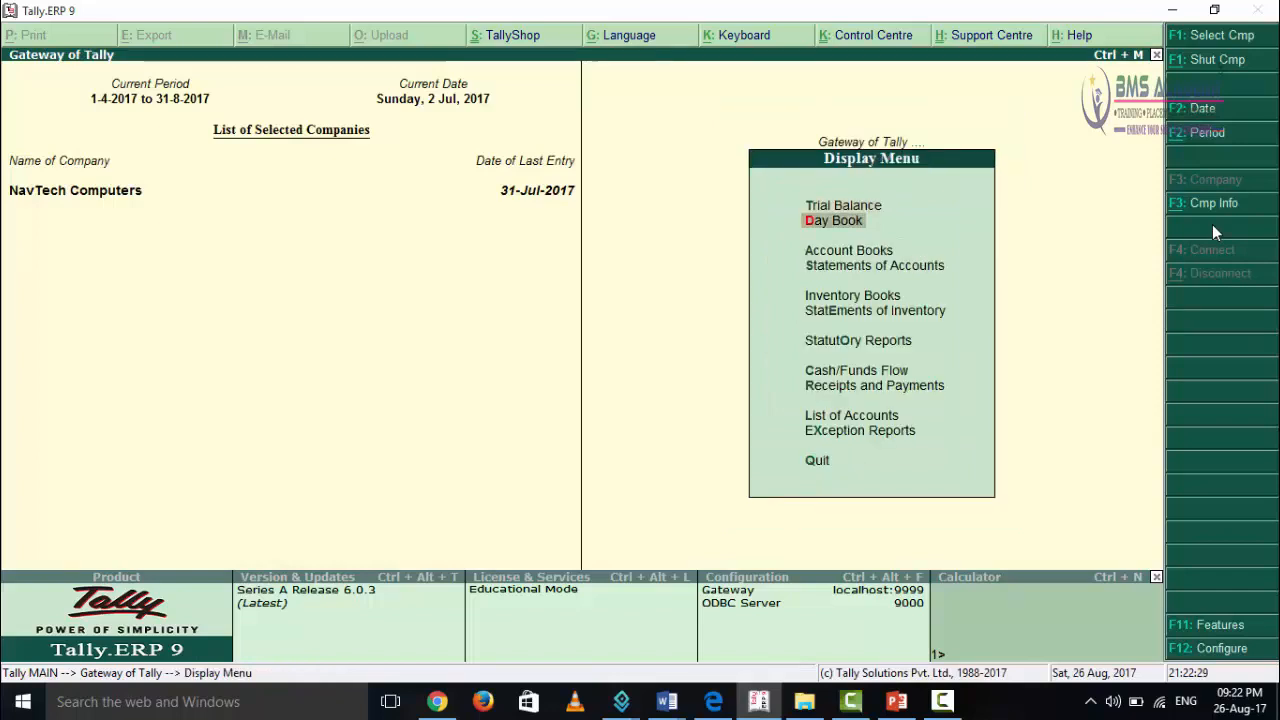
pyautogui.press('Return')
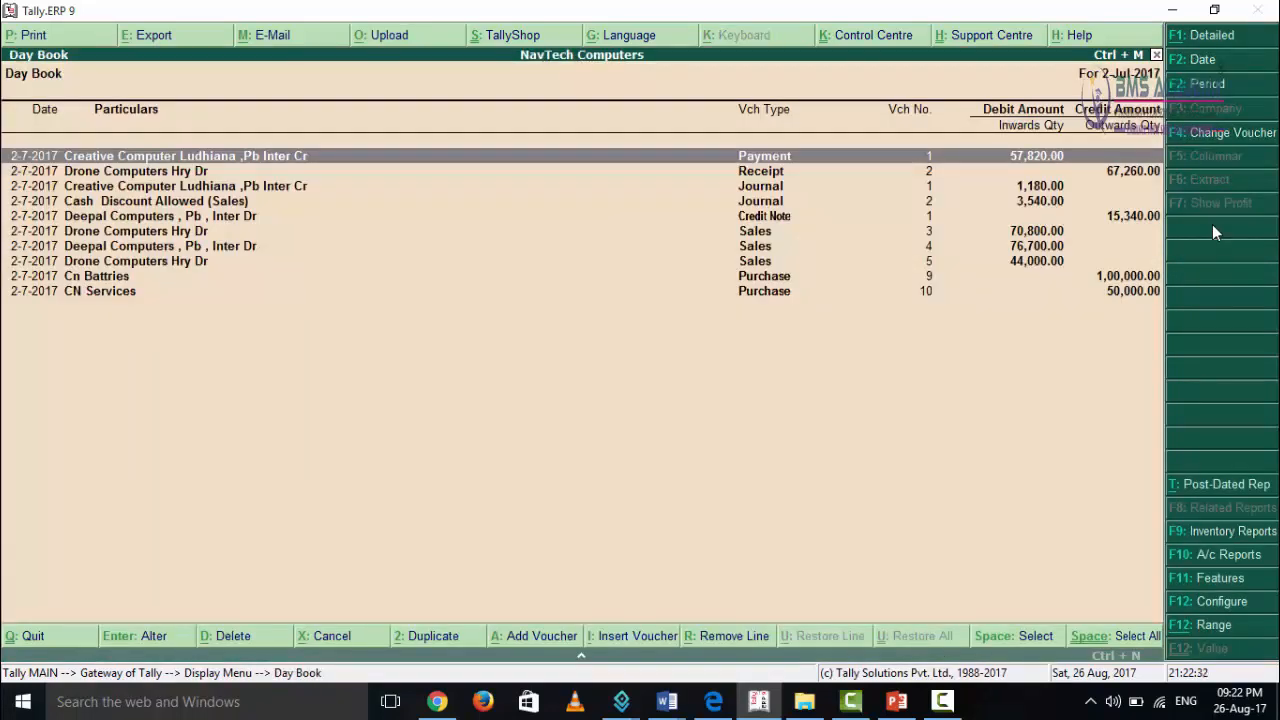
# Set the Day Book period from 1-4-2017 to 31-7-2017
pyautogui.press('F2')
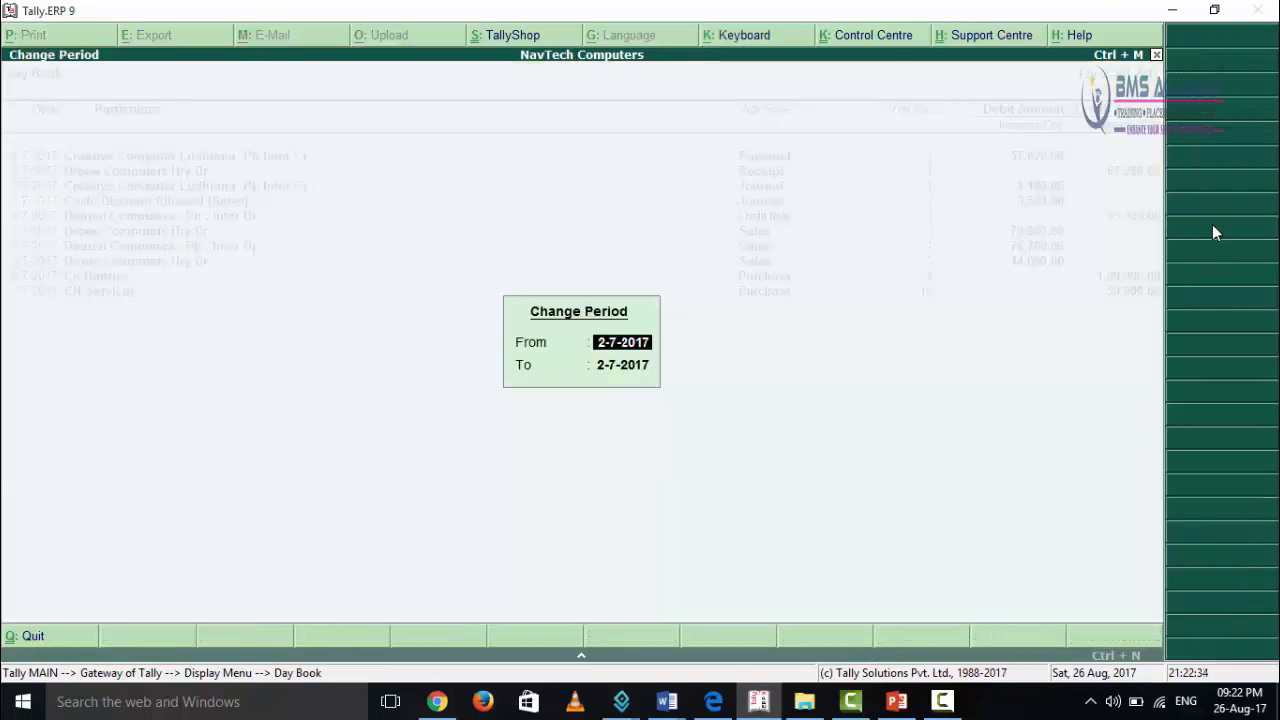
pyautogui.write('1-4')
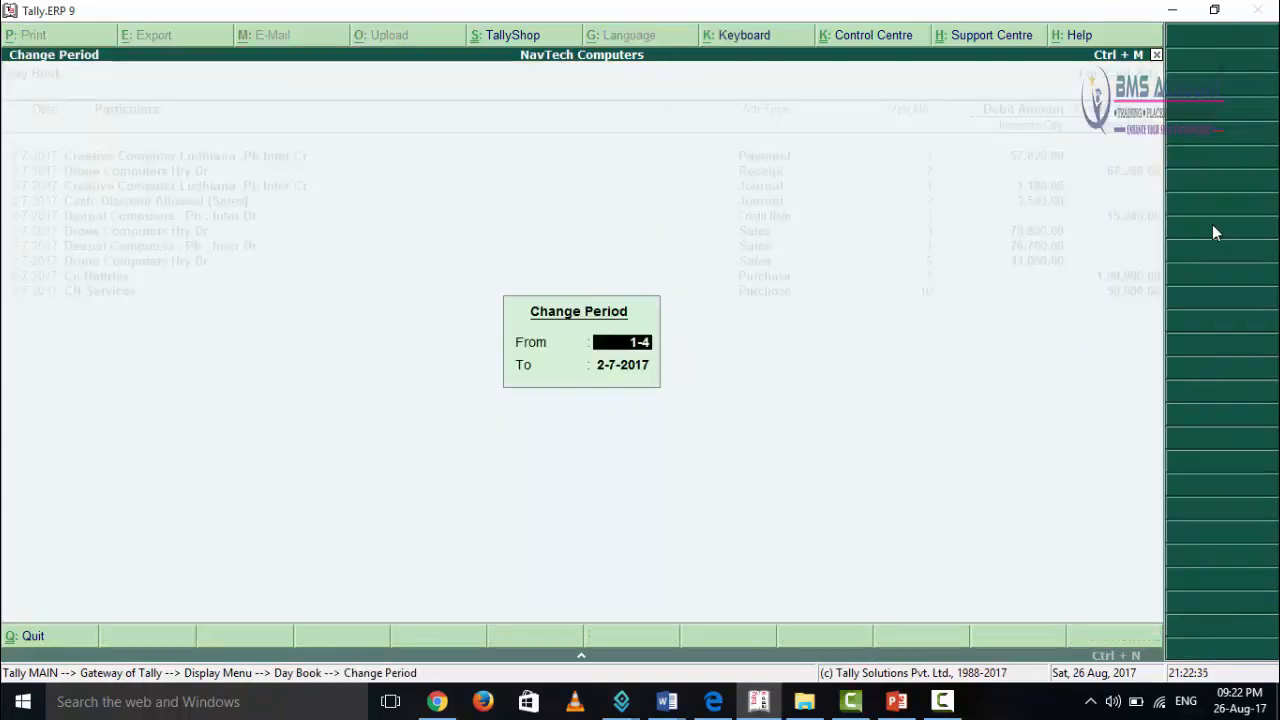
pyautogui.press('Return')
pyautogui.write('31-7')
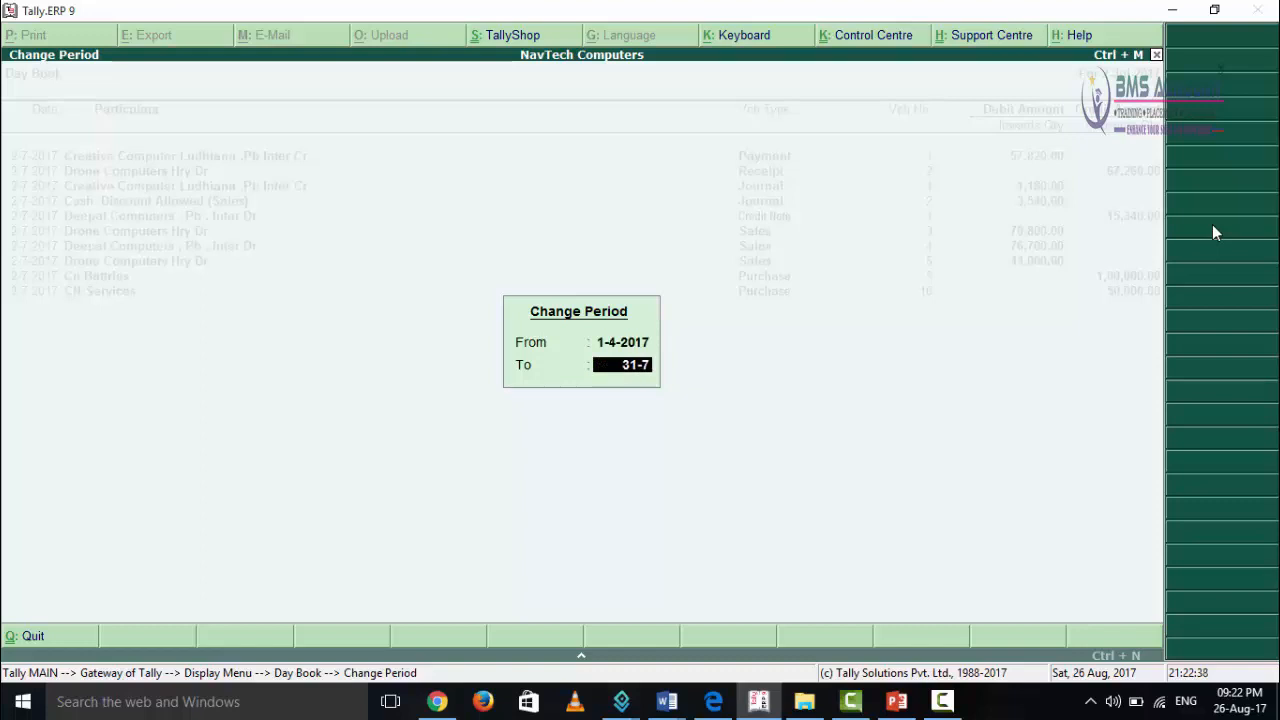
pyautogui.press('Return')
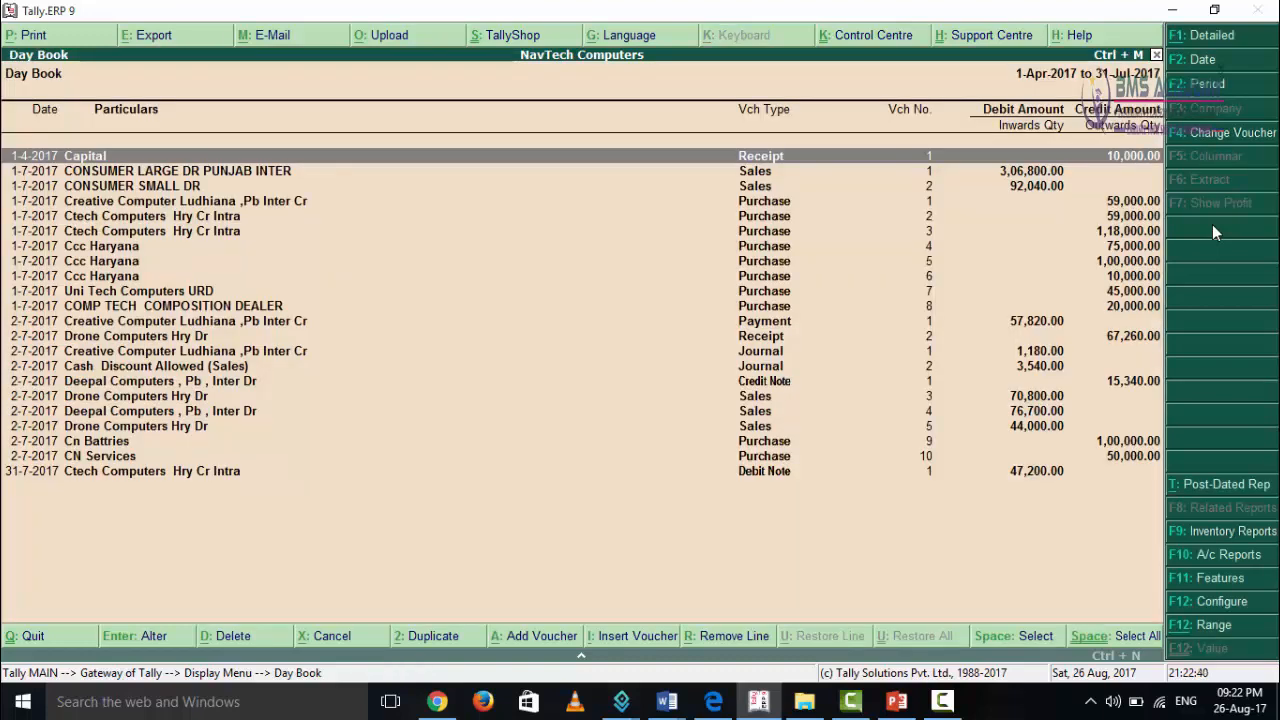
# Review the Ccc Haryana purchase voucher no. 5 from the Day Book, and close it without saving
pyautogui.press('Down')
pyautogui.press('Down')
pyautogui.press('Down')
pyautogui.press('Down')
pyautogui.press('Down')
pyautogui.press('Down')
pyautogui.press('Down')
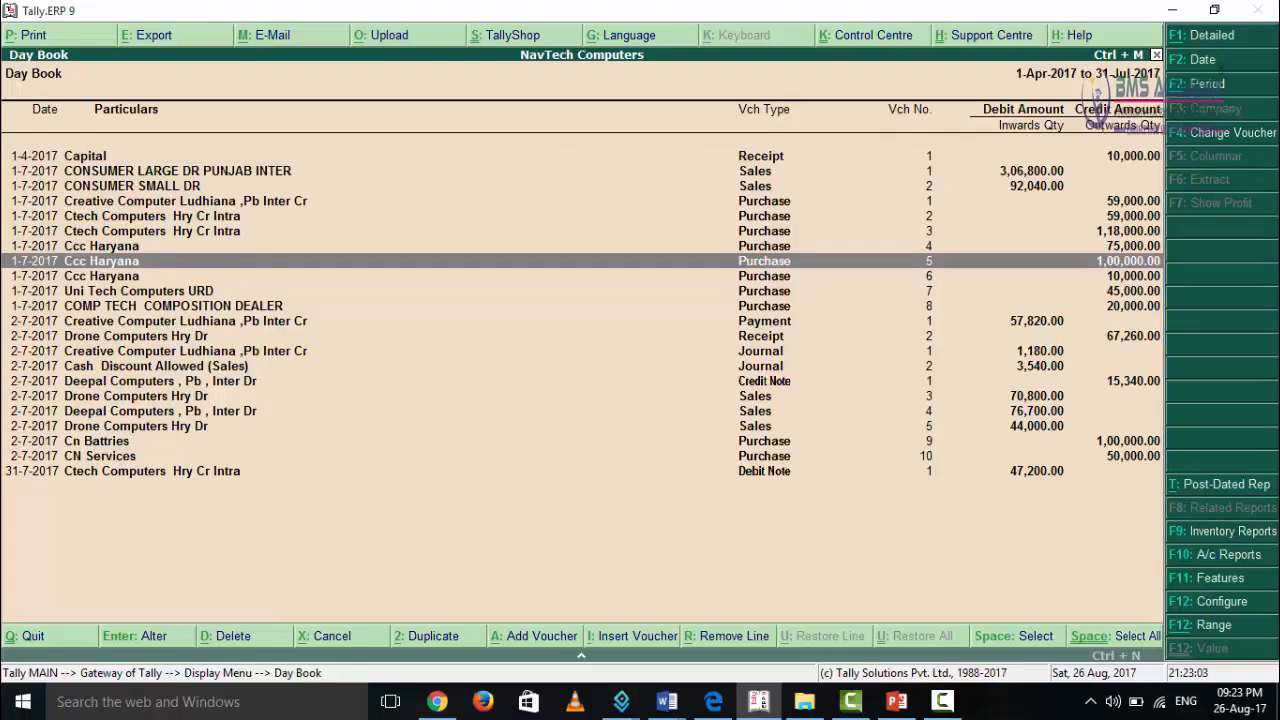
pyautogui.press('Return')
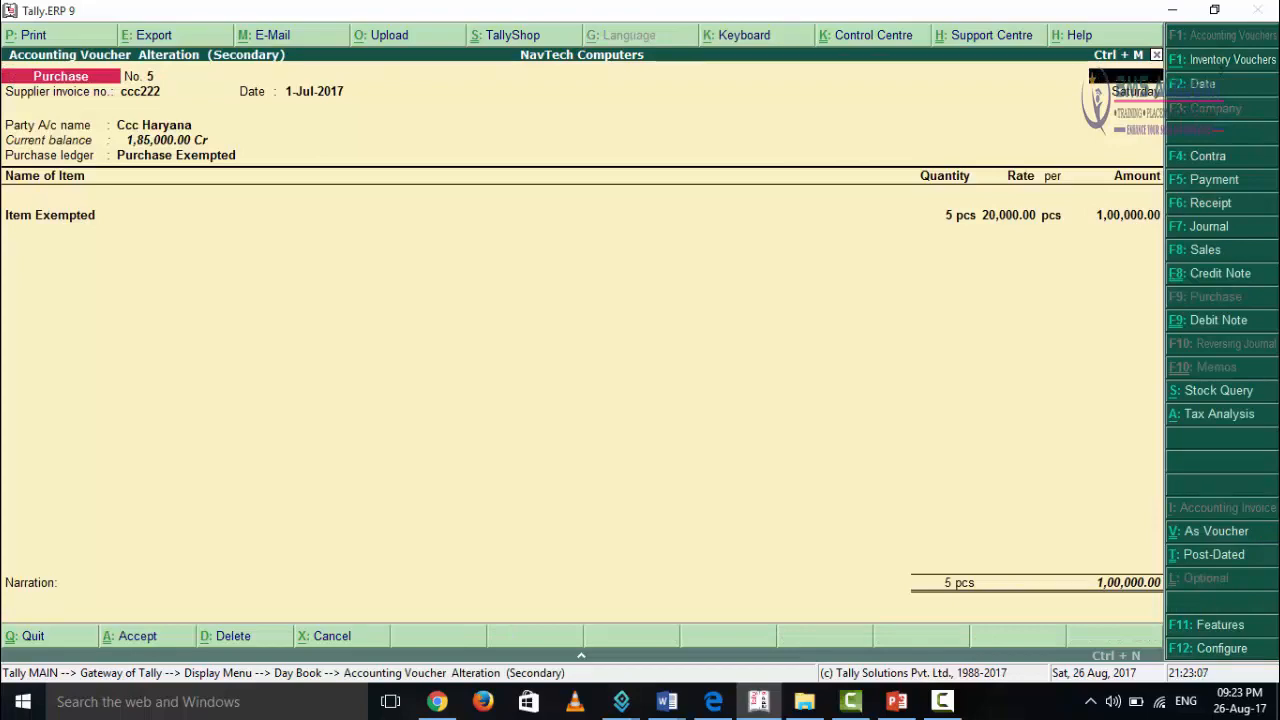
pyautogui.press('Escape')
pyautogui.press('Return')
# Review the Ccc Haryana purchase voucher no. 6 for Item Non Gst, and quit back to the Day Book
pyautogui.press('Down')
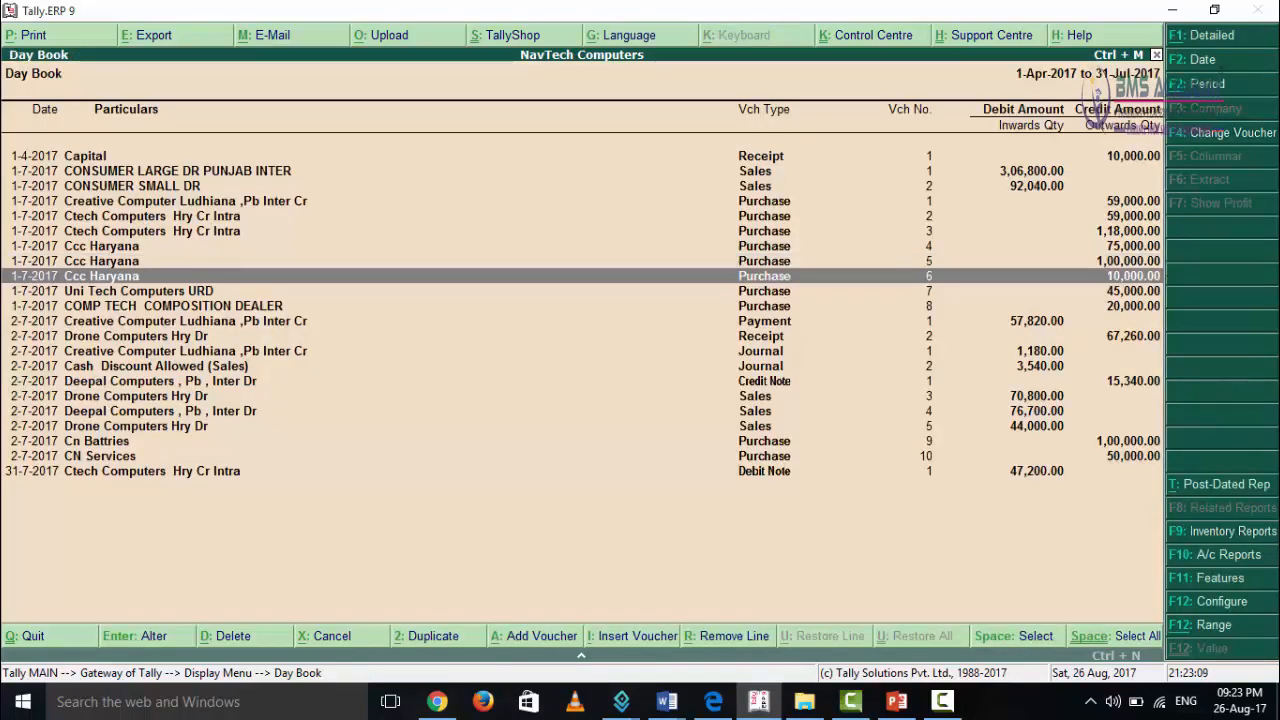
pyautogui.press('Return')
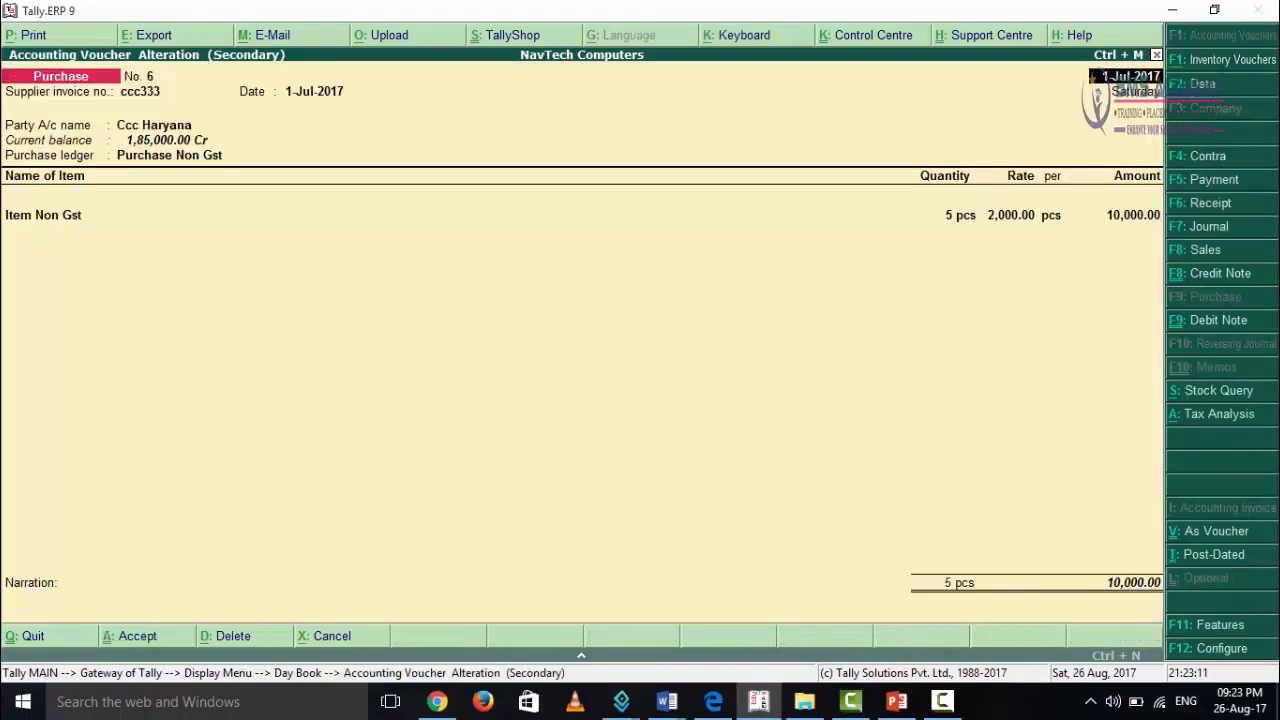
pyautogui.press('Escape')
pyautogui.press('Return')
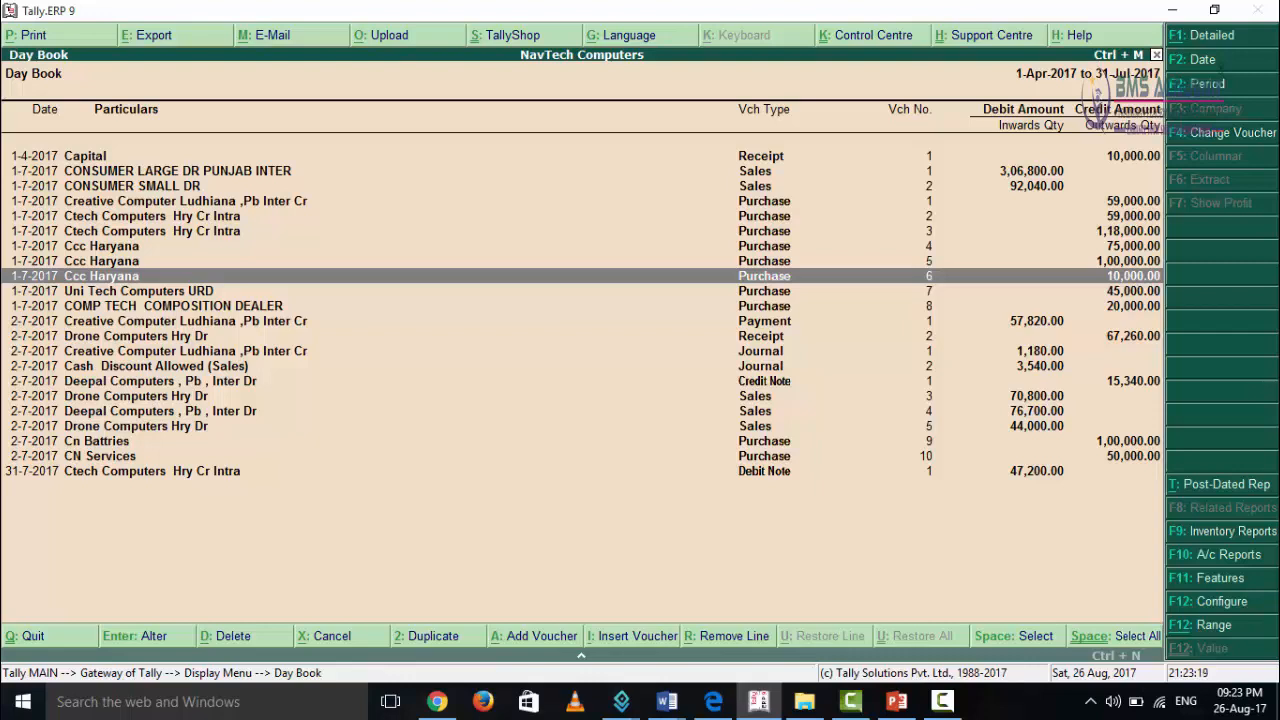
# Reopen purchase voucher no. 6 and accept its supplier invoice number, date, party Ccc Haryana and supplier's details as they are
pyautogui.press('Return')
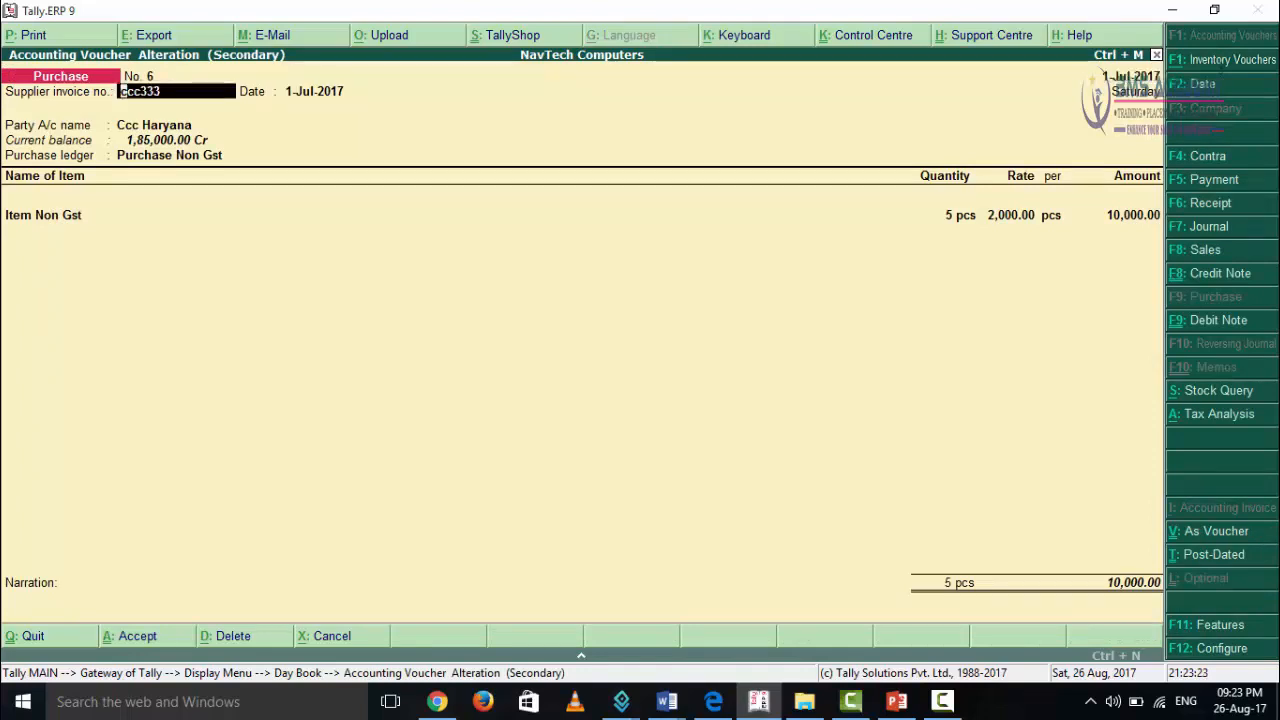
pyautogui.press('Return')
pyautogui.press('Return')
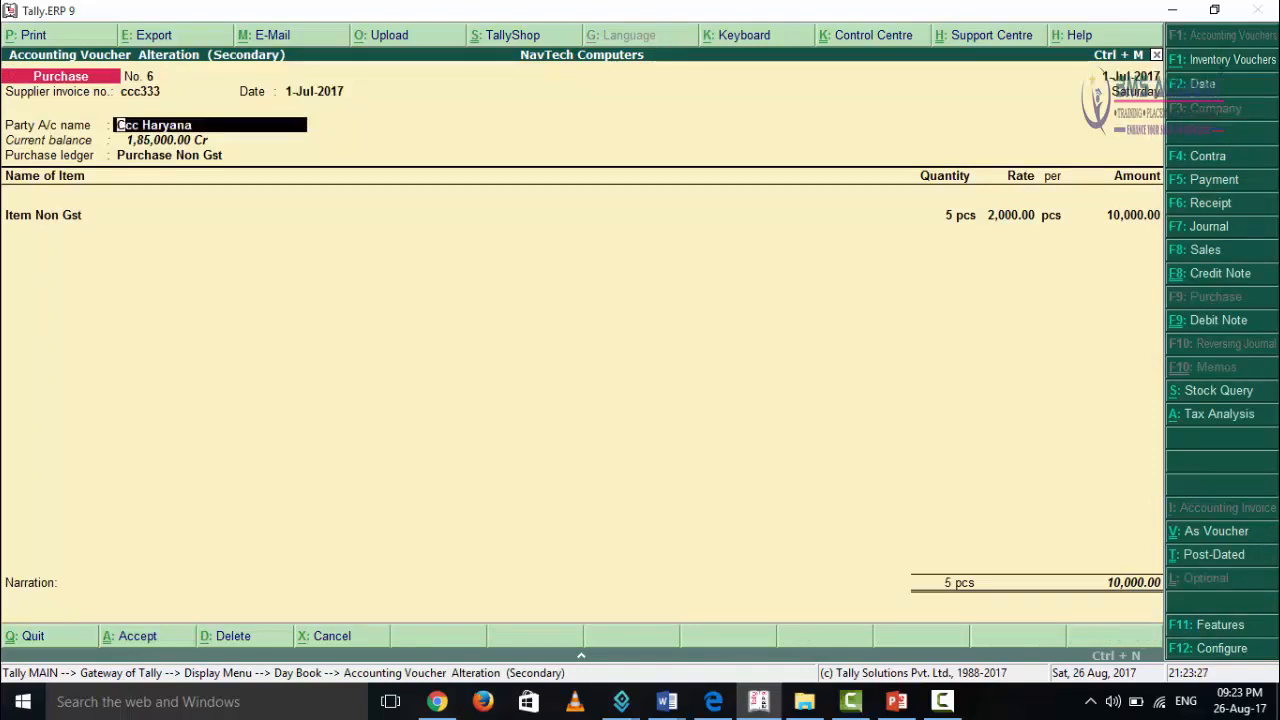
pyautogui.press('Return')
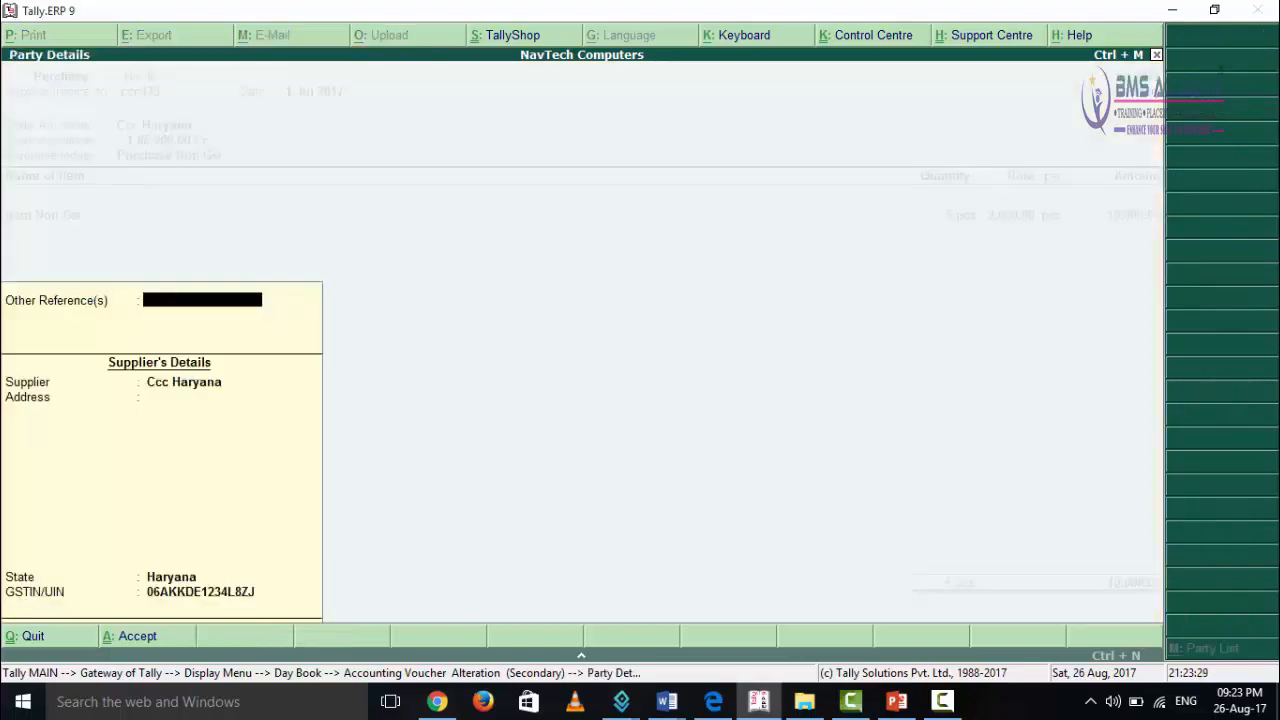
pyautogui.press('Return')
pyautogui.press('Return')
pyautogui.press('Return')
pyautogui.press('Return')
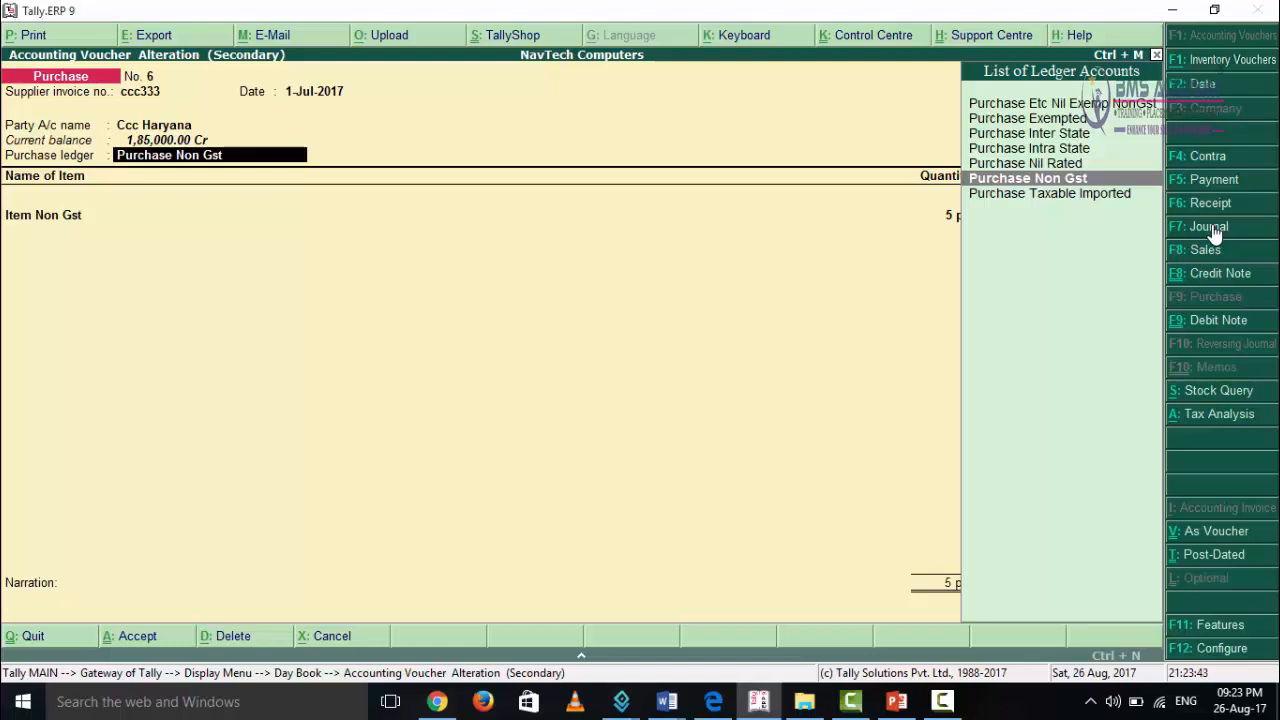
# Keep the Purchase Non Gst ledger and 5 pcs of Item Non Gst at 2,000.00 each, and accept the voucher
pyautogui.press('Return')
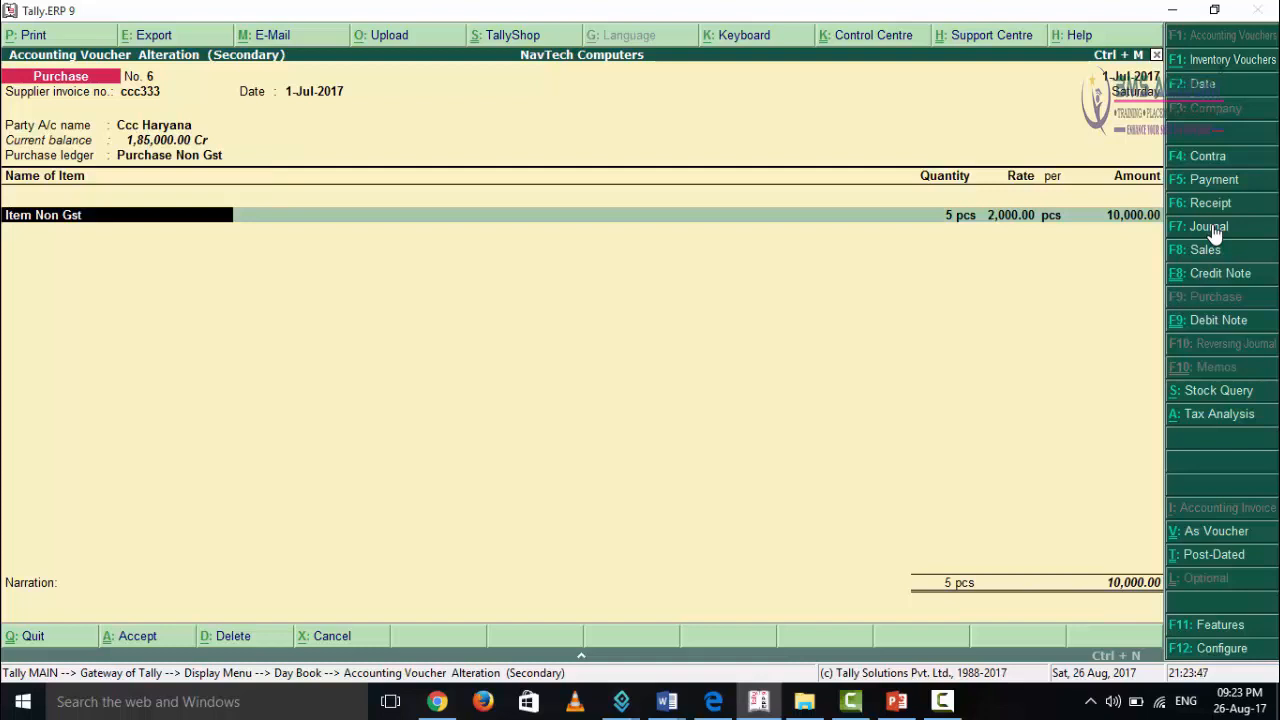
pyautogui.press('Return')
pyautogui.press('Return')
pyautogui.press('Return')
pyautogui.press('Return')
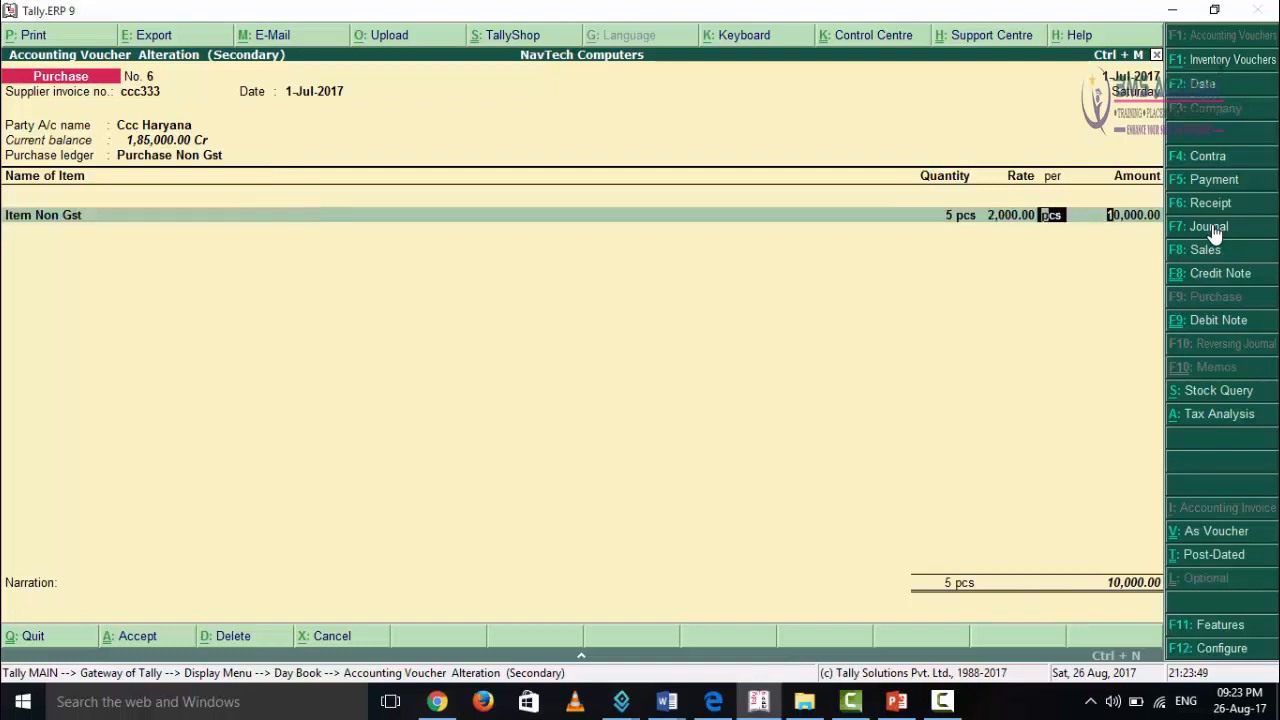
pyautogui.press('Return')
pyautogui.press('Return')
pyautogui.press('Return')
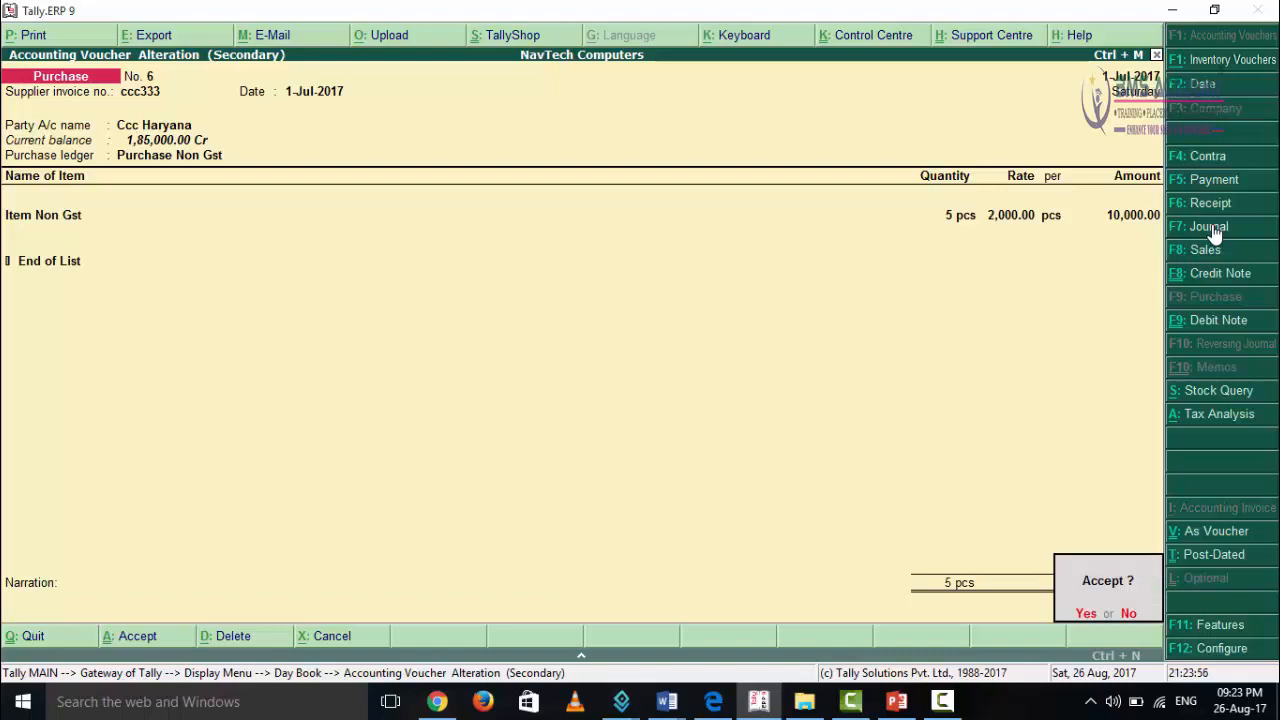
pyautogui.press('Return')
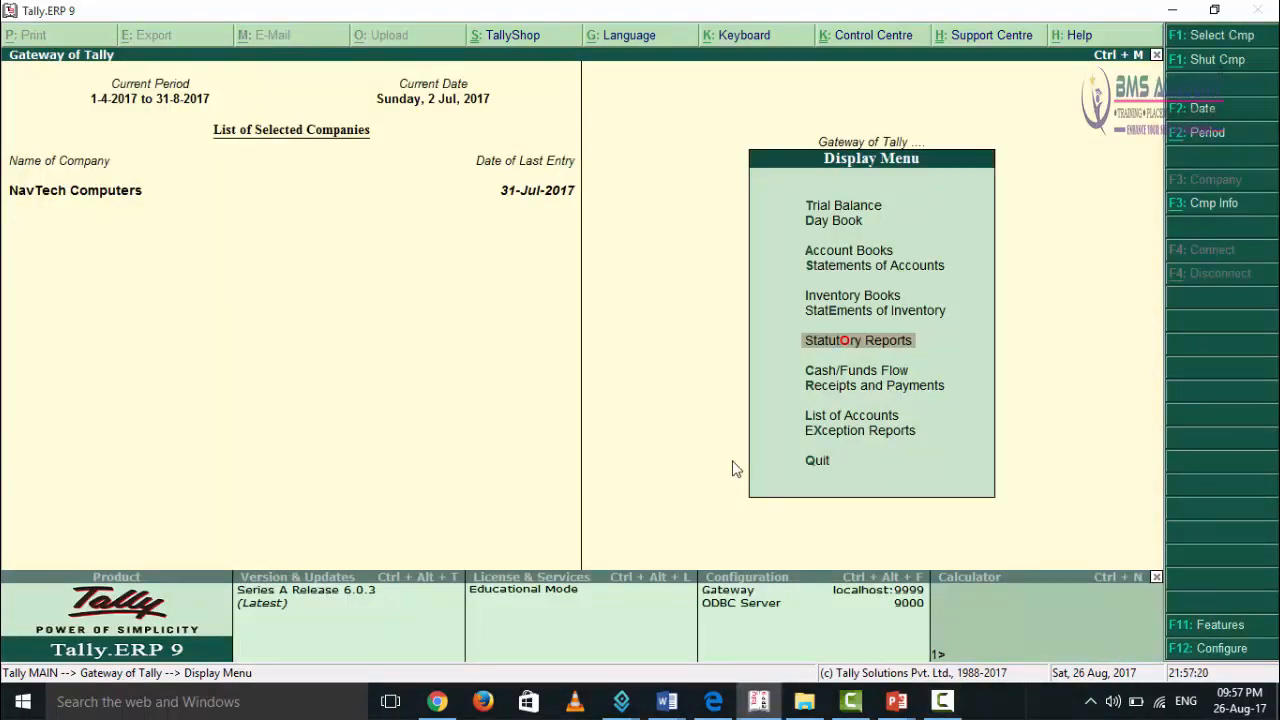
# Open the GSTR-2 report from the GST statutory reports
pyautogui.press('Return')
pyautogui.press('Return')
pyautogui.press('Down')
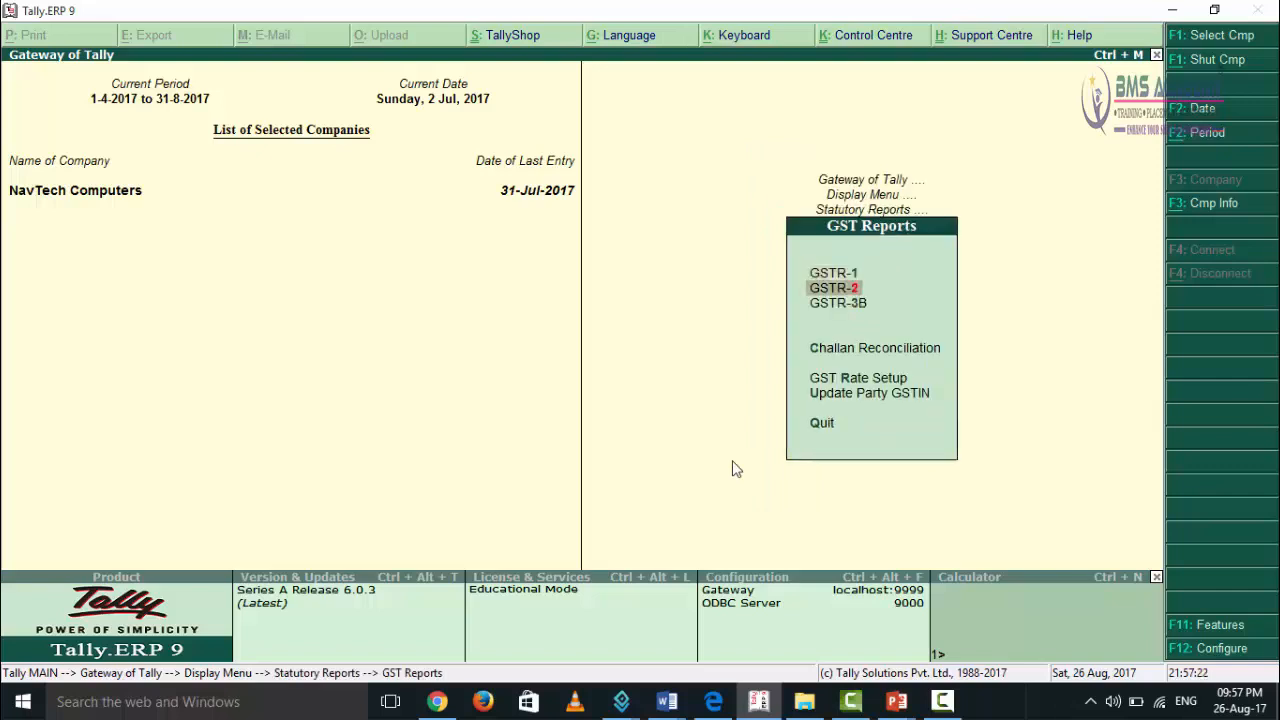
pyautogui.press('Return')
# Open the Nil Rated Invoices breakdown in the GSTR-2 returns summary
pyautogui.press('Down')
pyautogui.press('Down')
pyautogui.press('Down')
pyautogui.press('Down')
pyautogui.press('Down')
pyautogui.press('Down')
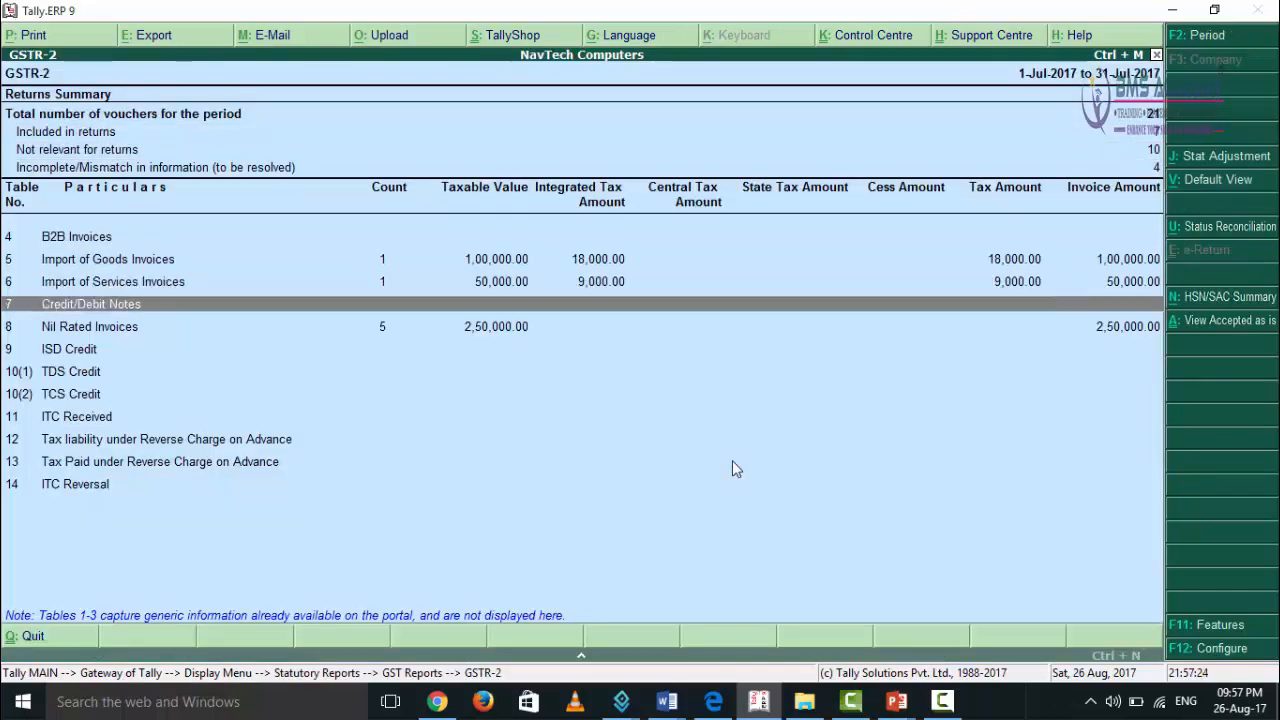
pyautogui.press('Down')
pyautogui.press('Return')
# Drill into the Non GST purchases and open the Ccc Haryana purchase voucher listed there
pyautogui.press('Down')
pyautogui.press('Down')
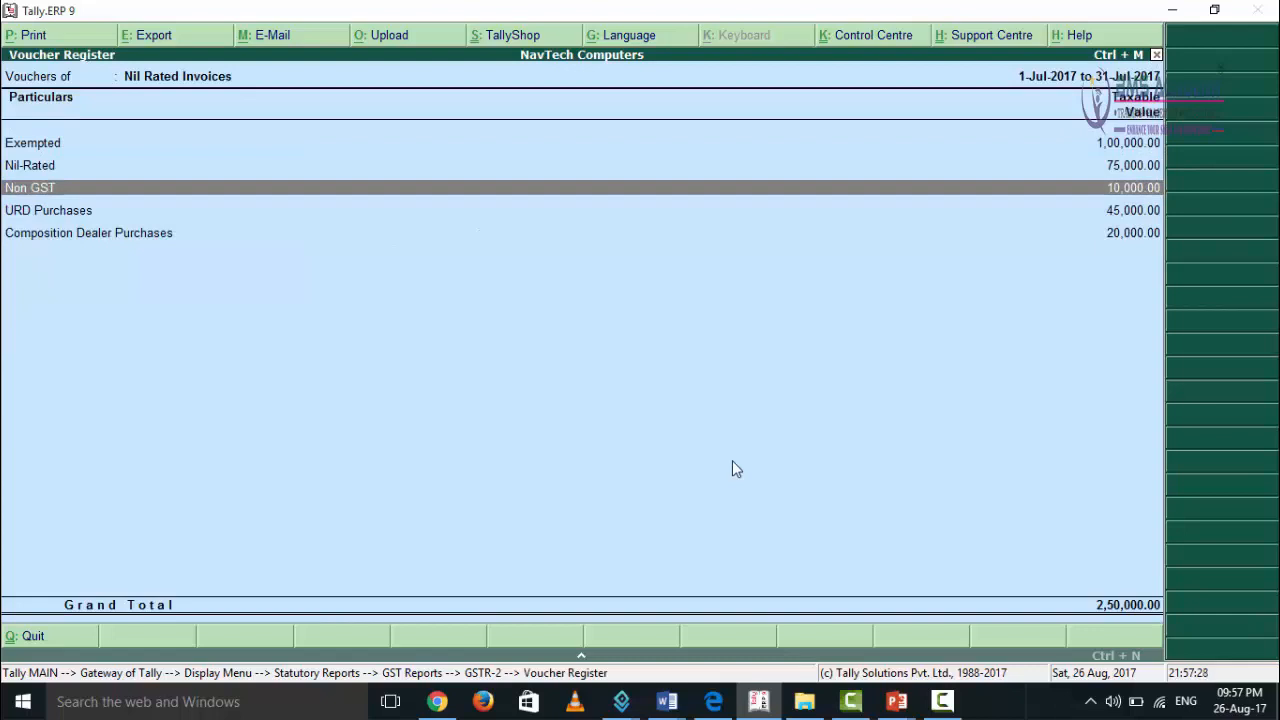
pyautogui.press('Return')
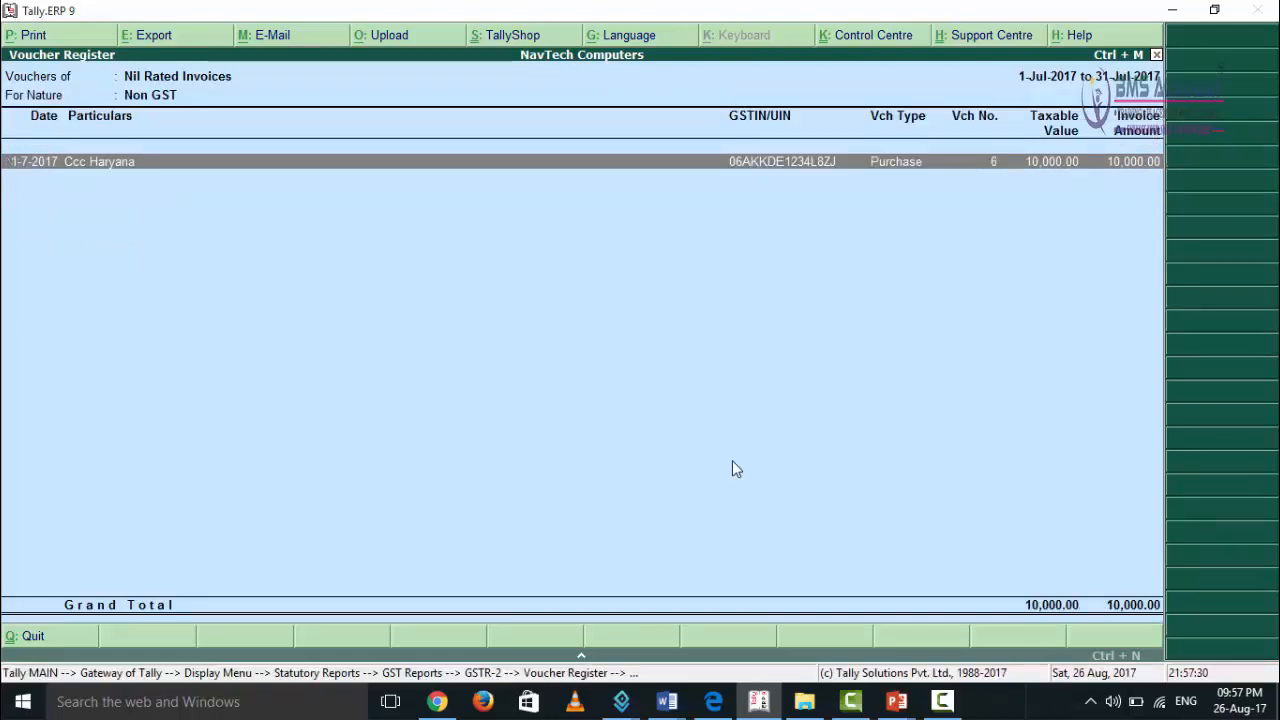
pyautogui.press('Return')
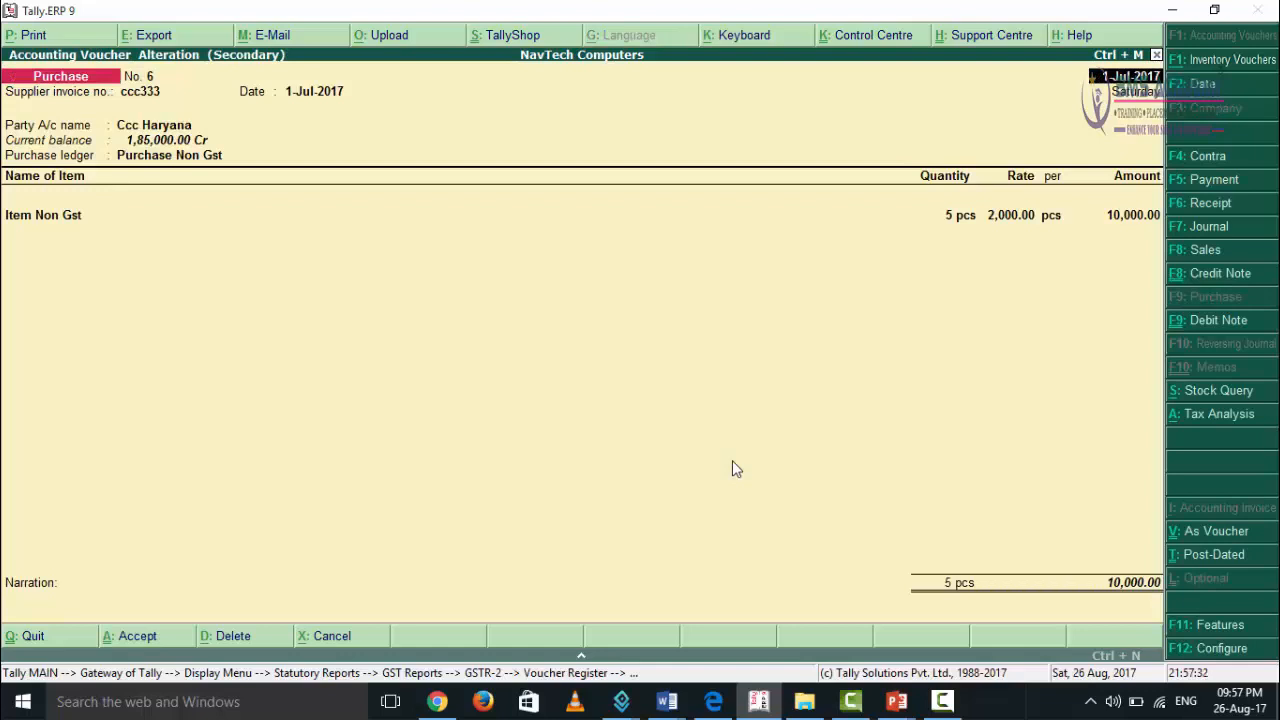
# Close the voucher without saving and return to the GSTR-2 returns summary
pyautogui.press('Escape')
pyautogui.press('y')
pyautogui.press('Escape')
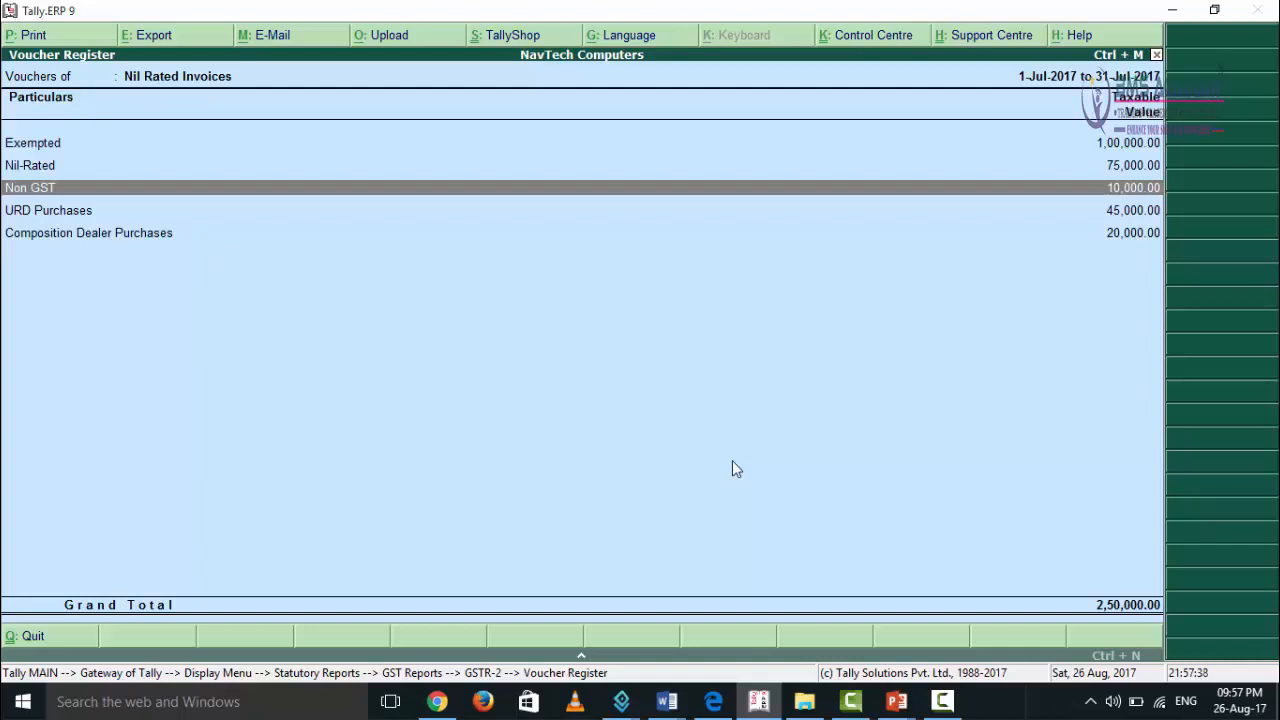
pyautogui.press('Escape')
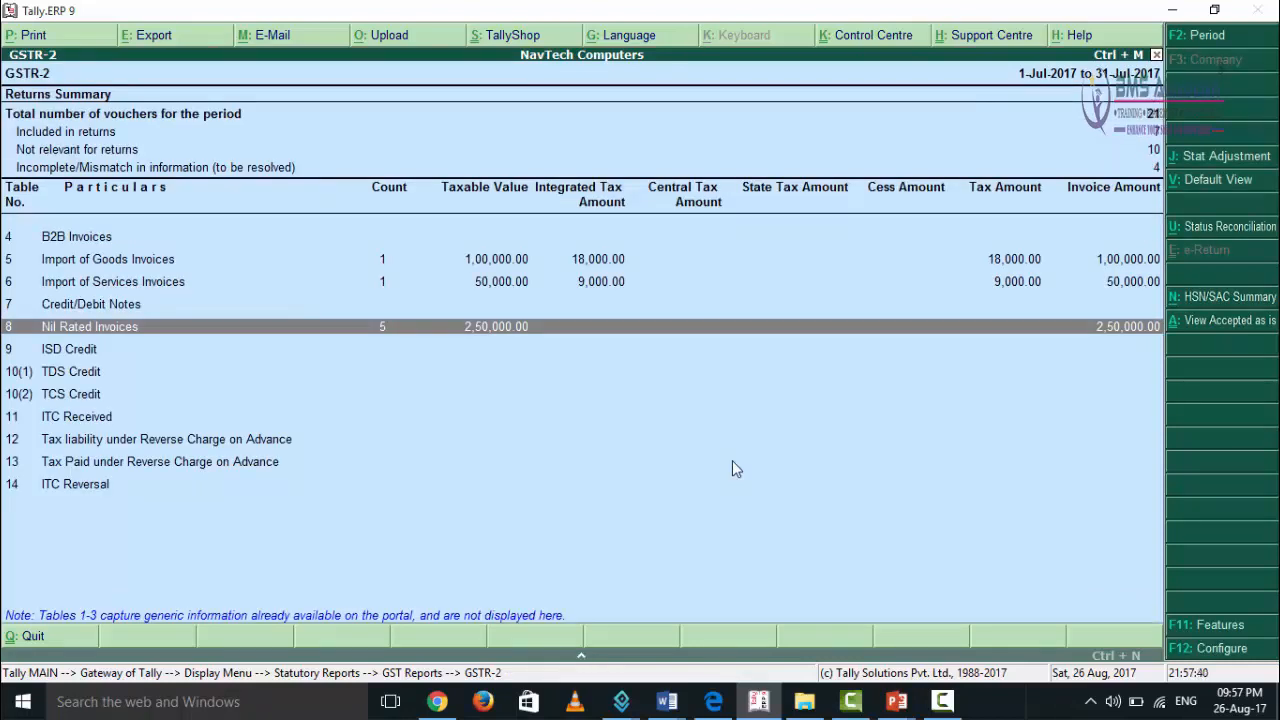